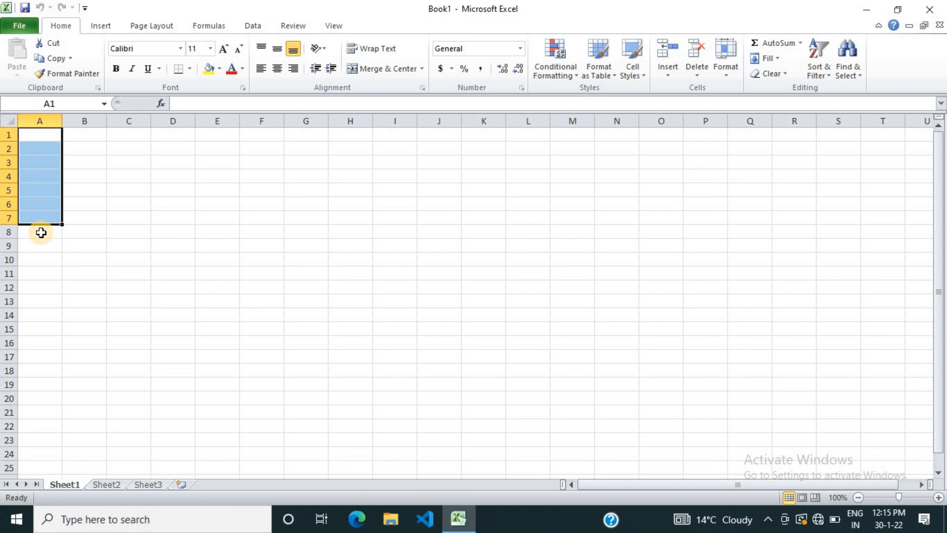
click(116, 204)
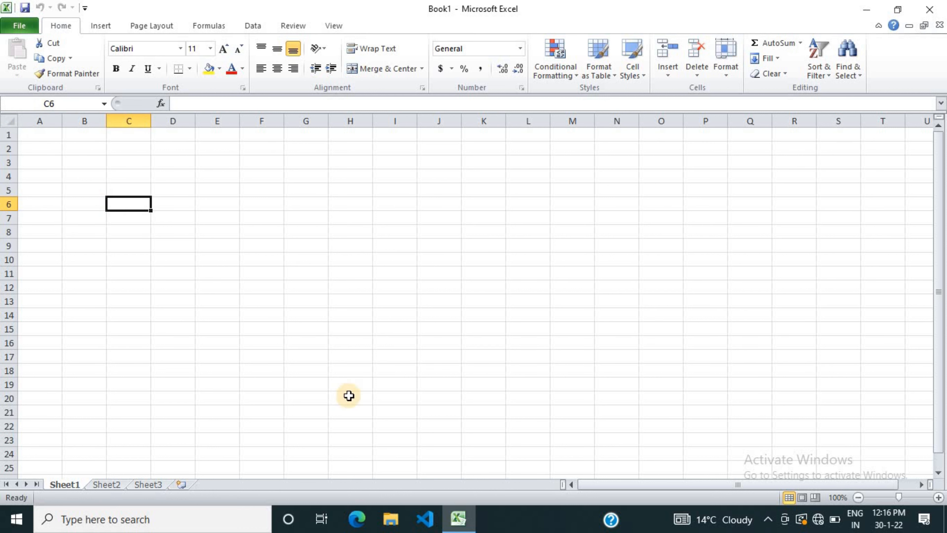
text(=a)
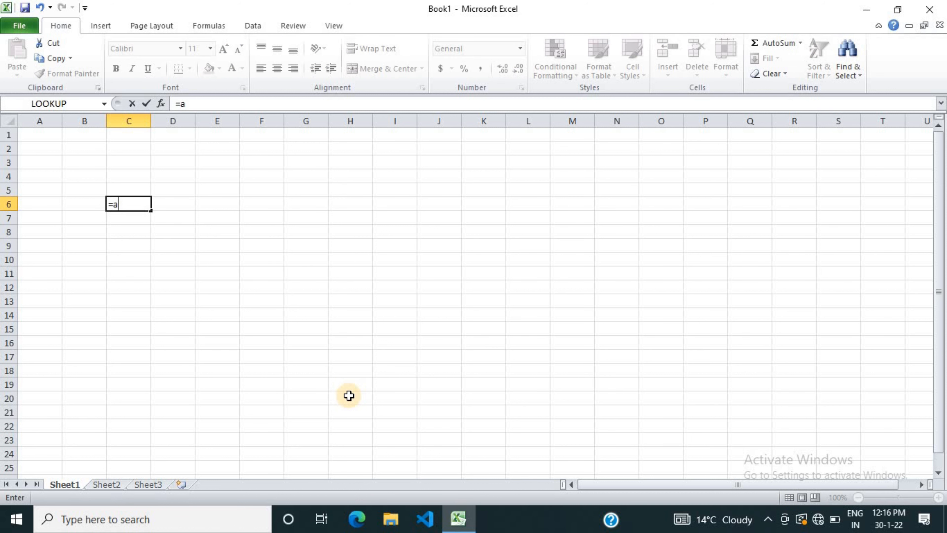
text(1:a7)
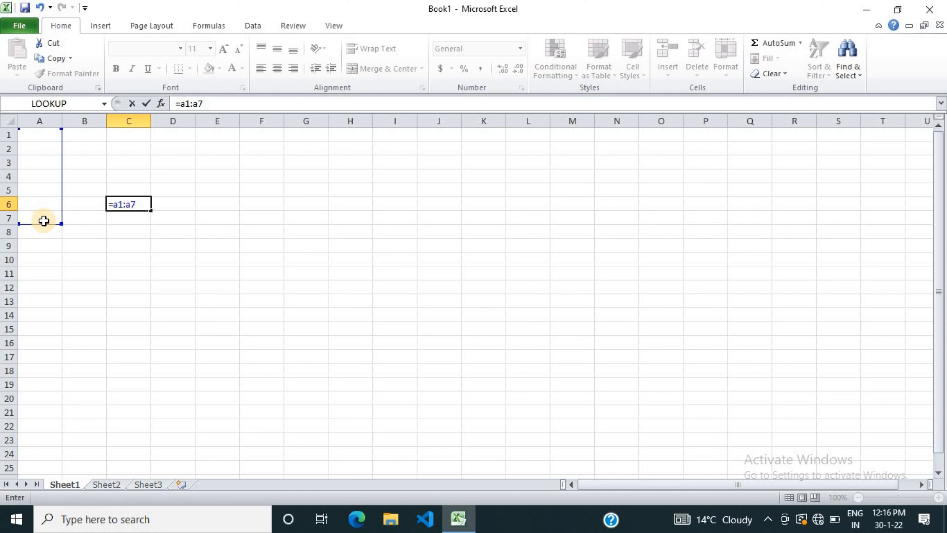
key(Escape)
click(170, 232)
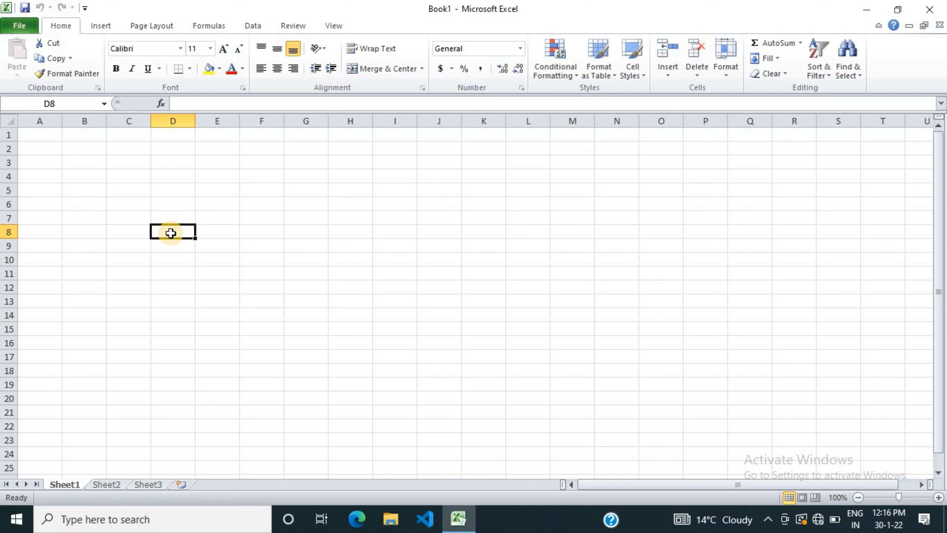
click(223, 231)
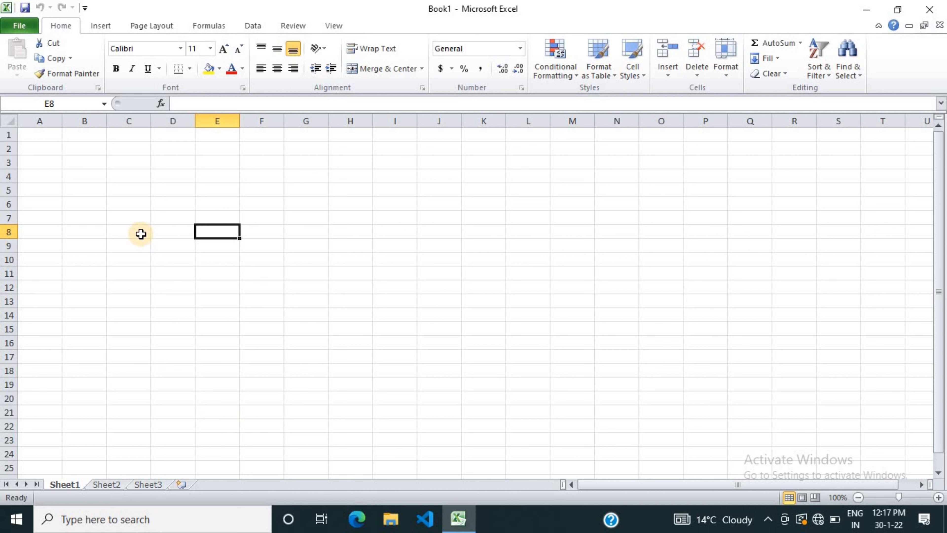
Step: Enter the text "name" in cell C4
click(131, 175)
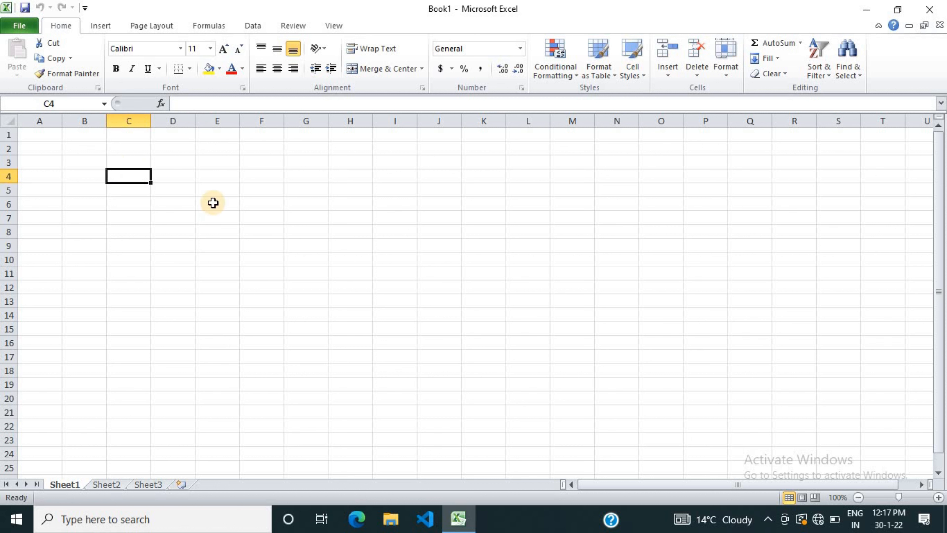
text(name)
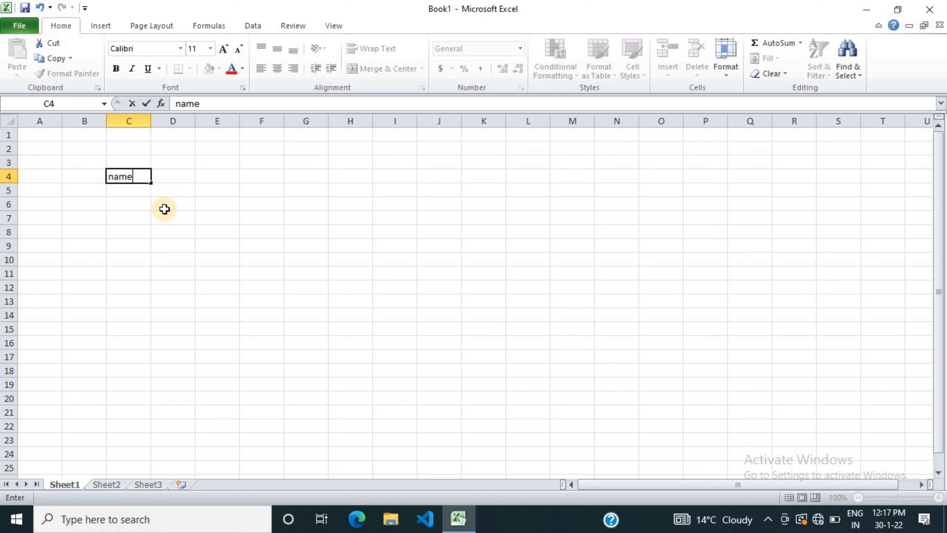
key(ctrl+Return)
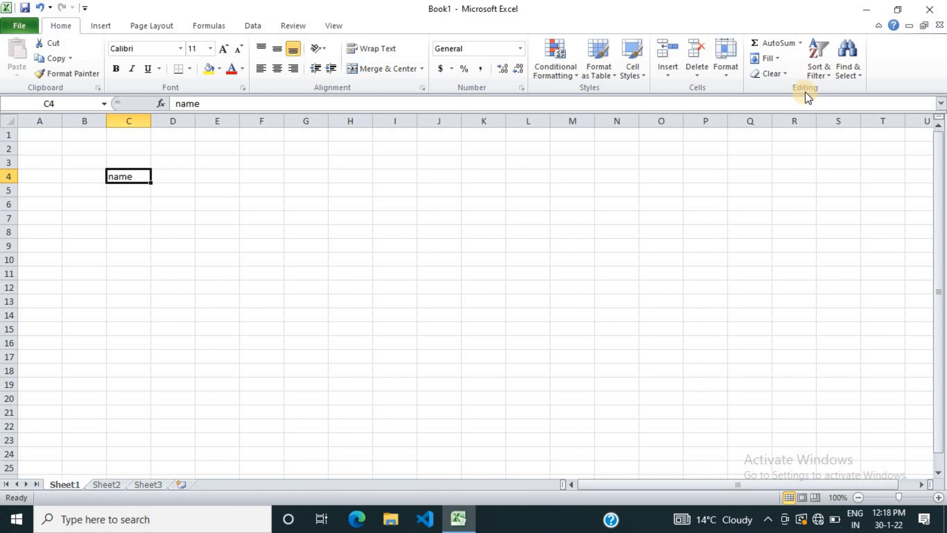
Step: Clear only the contents of cell C4, then undo and redo the clearing
click(781, 74)
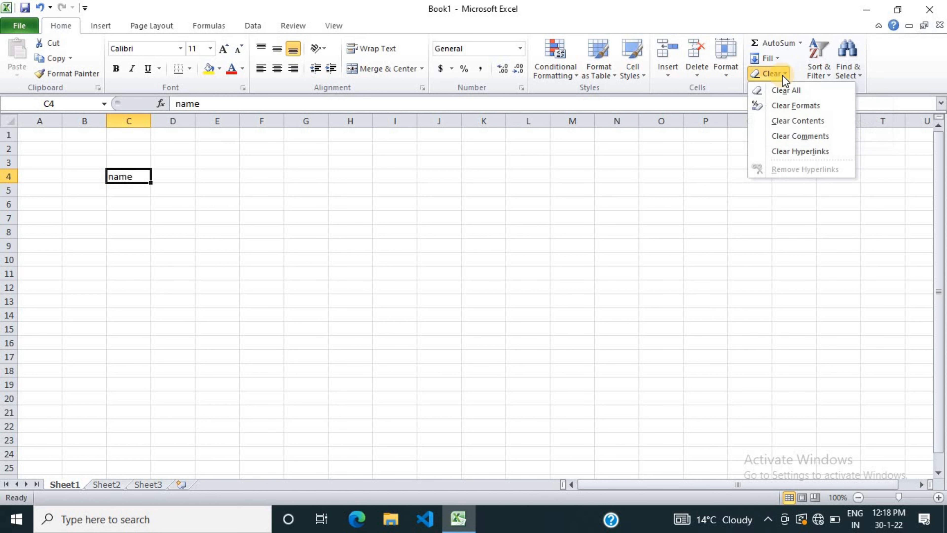
click(779, 122)
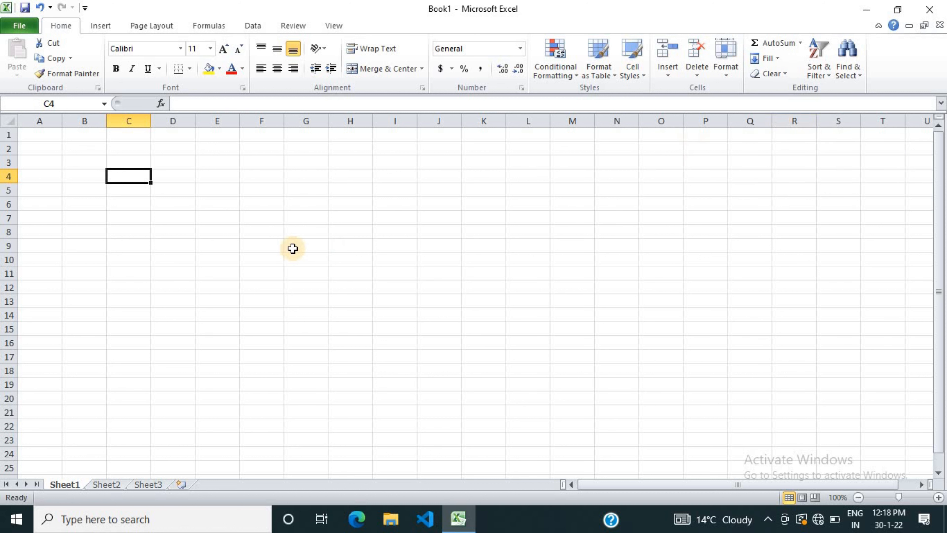
key(ctrl+z)
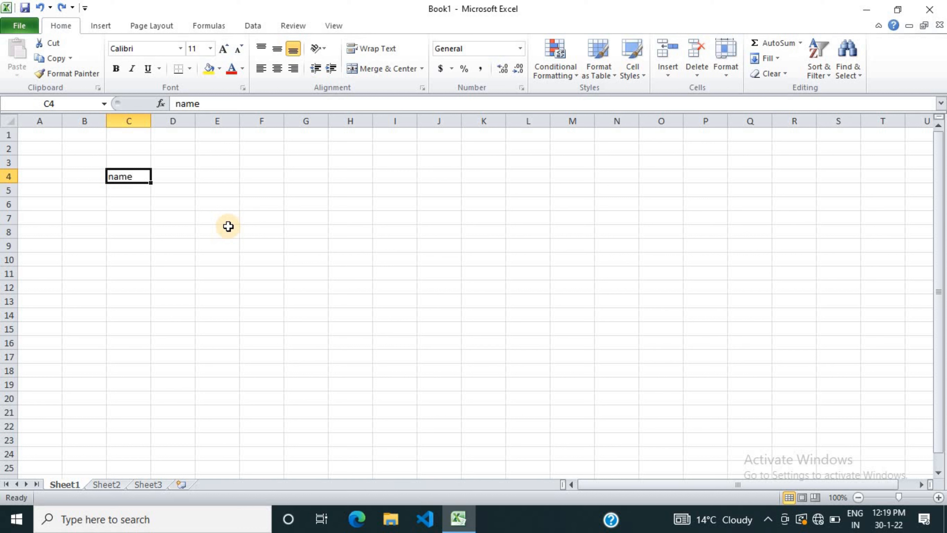
key(ctrl+y)
Step: Enter the headers "sl no.", "name" and "class" in cells B4, C4 and D4
click(92, 173)
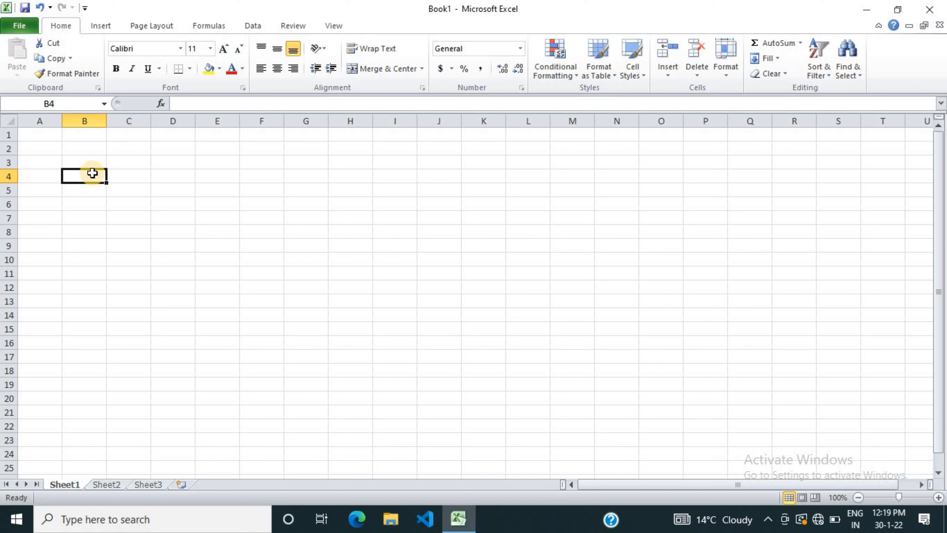
text(s)
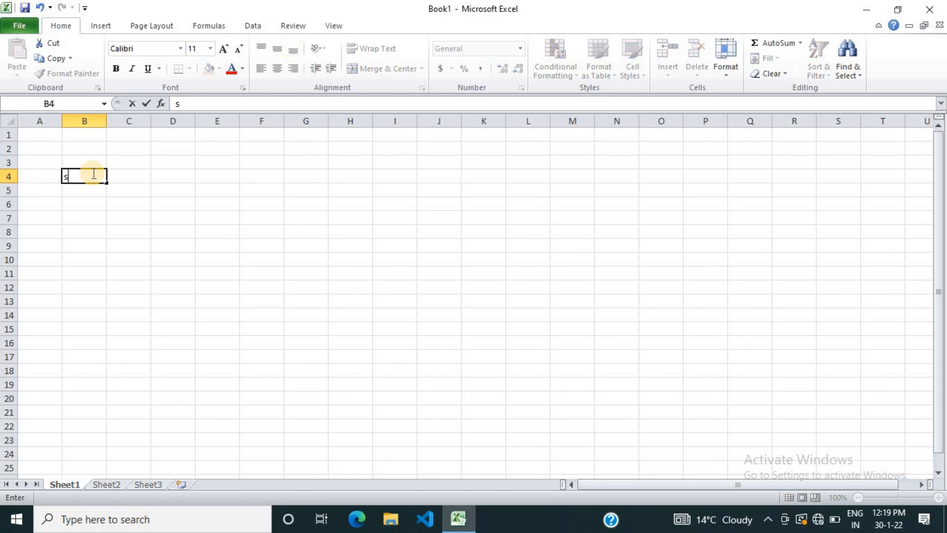
text(l no.)
key(Tab)
text(name)
key(Tab)
text(class)
click(126, 228)
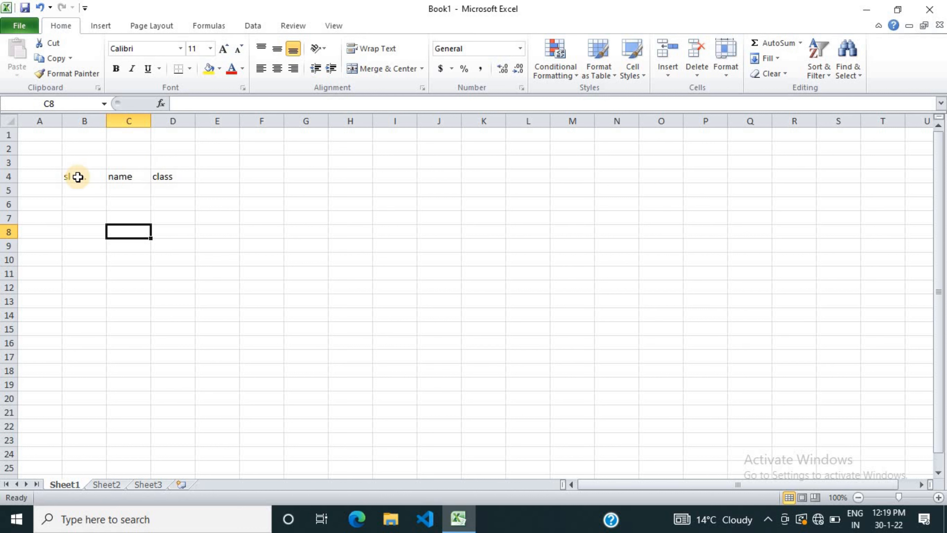
Step: Delete the contents of the header cells B4:D4 all at once
drag(99, 175, 176, 177)
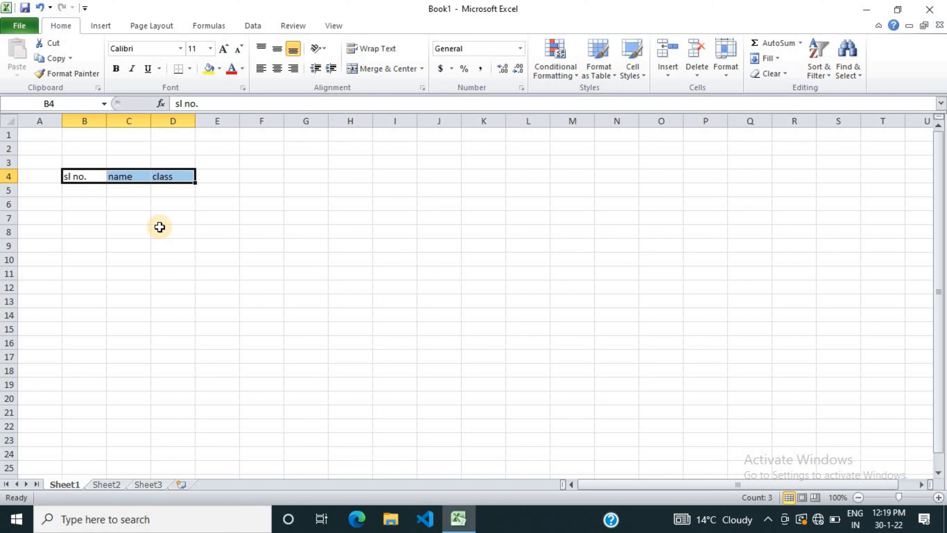
key(Delete)
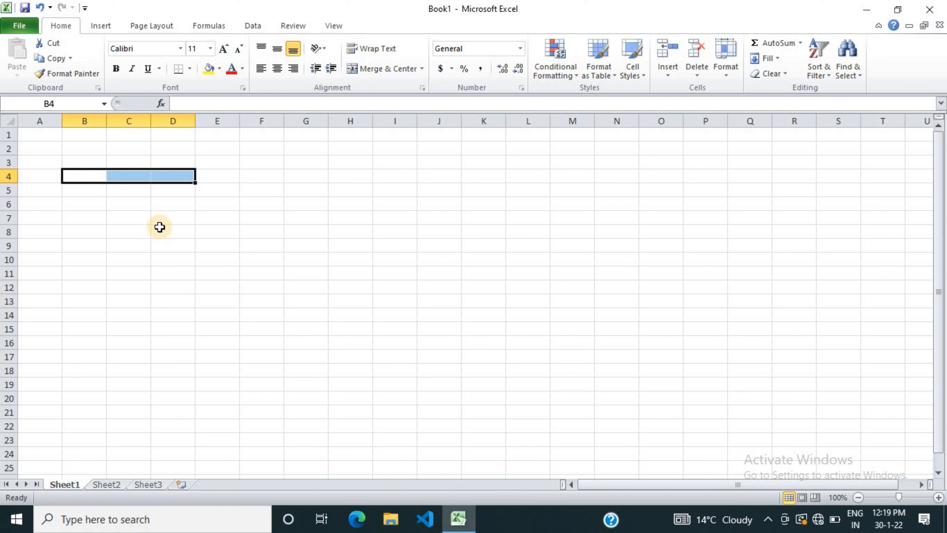
click(151, 194)
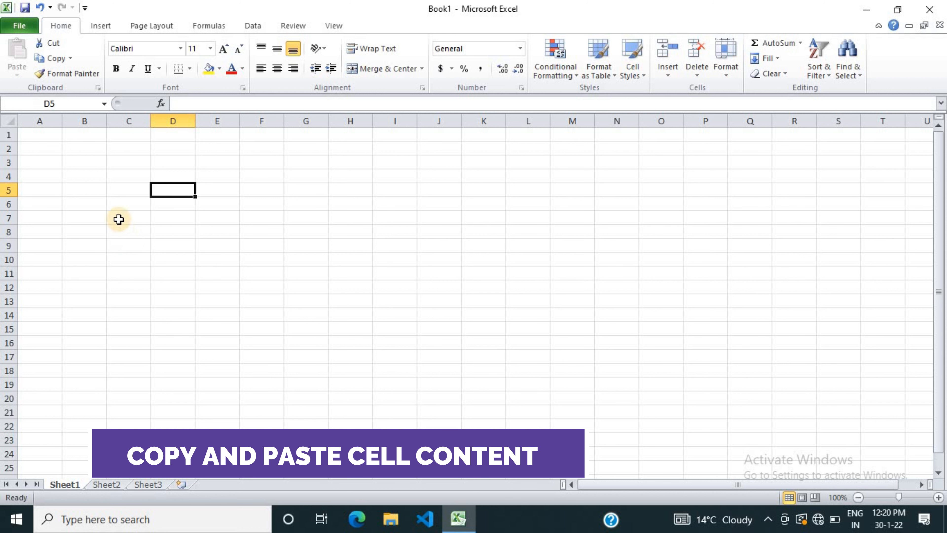
Step: Enter a person's first name in cell B3 and copy it into cell E3
click(87, 162)
text(ram)
key(ctrl+Return)
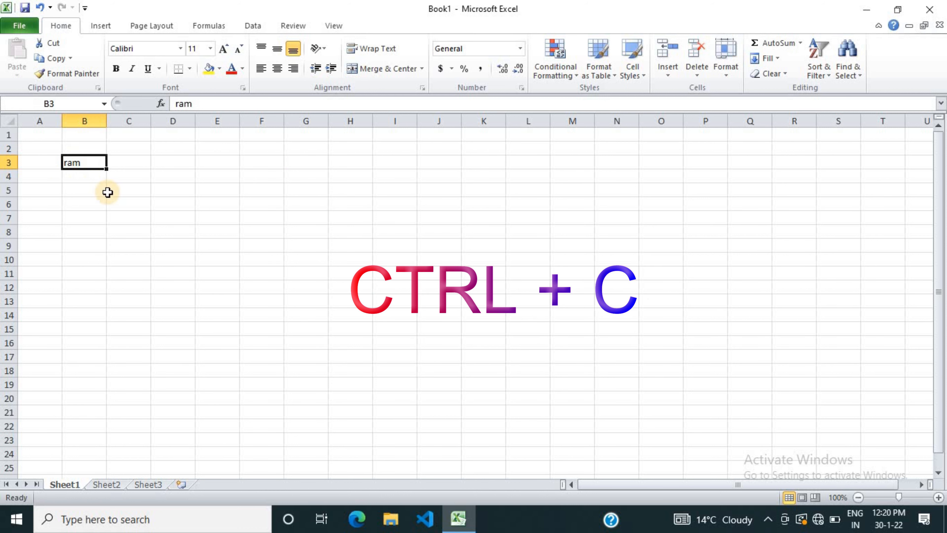
key(ctrl+c)
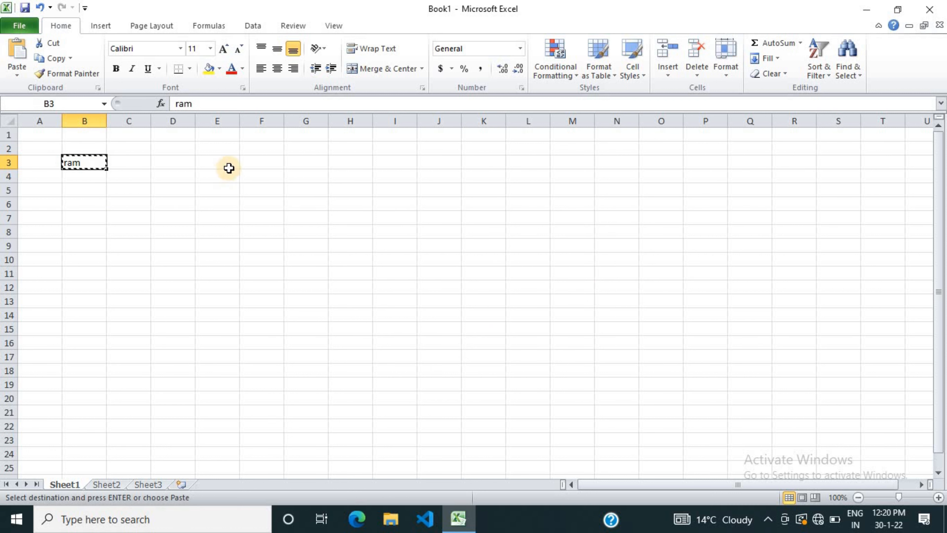
click(224, 162)
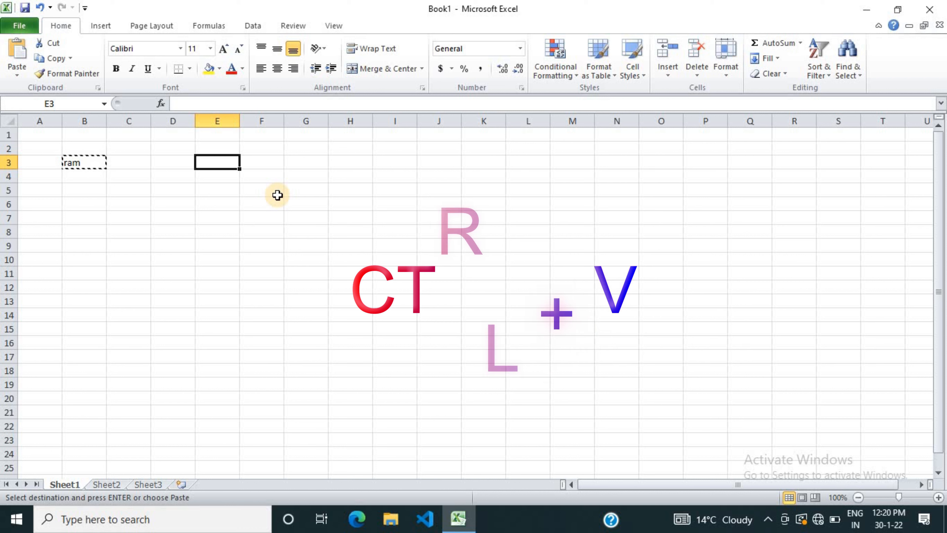
key(ctrl+v)
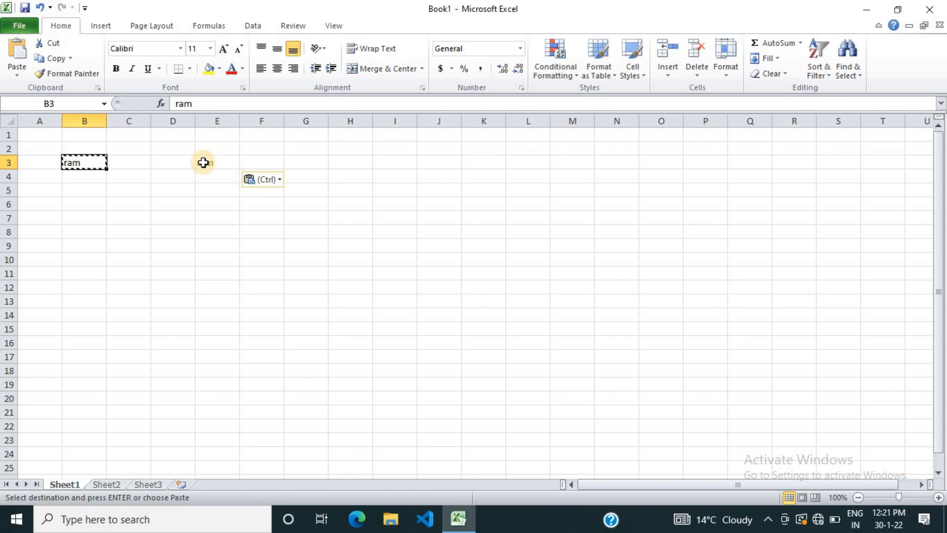
click(203, 163)
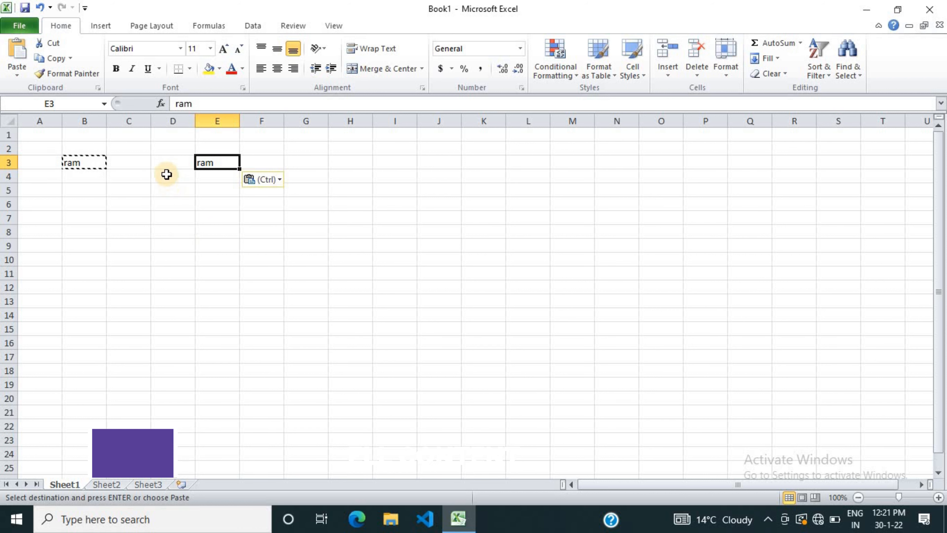
Step: Enter another person's first name in cell C3 and move it to cell F3 with cut and paste
click(129, 162)
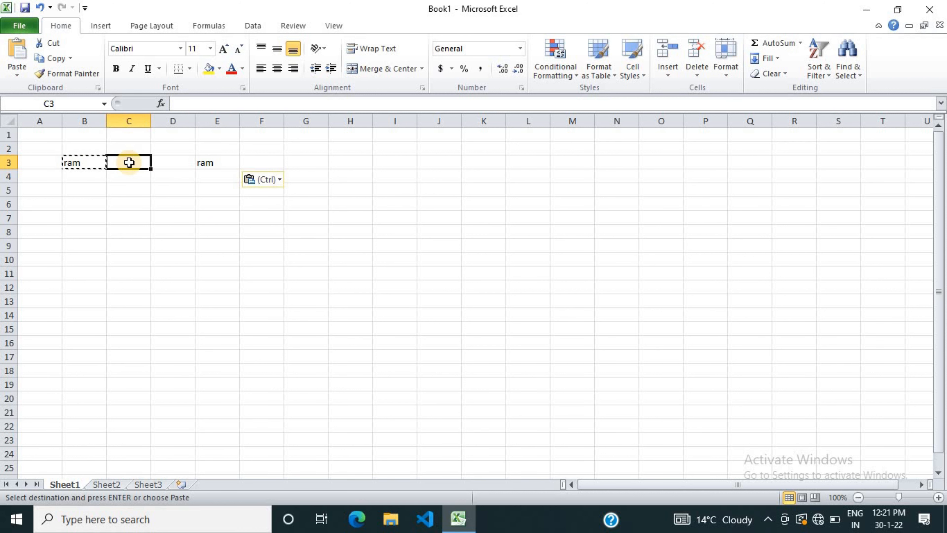
text(mohan)
key(Return)
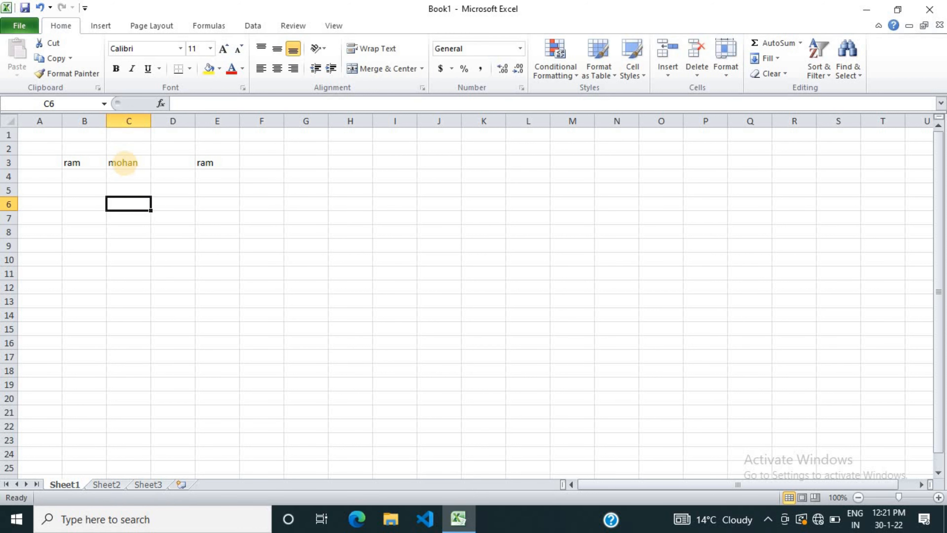
click(124, 163)
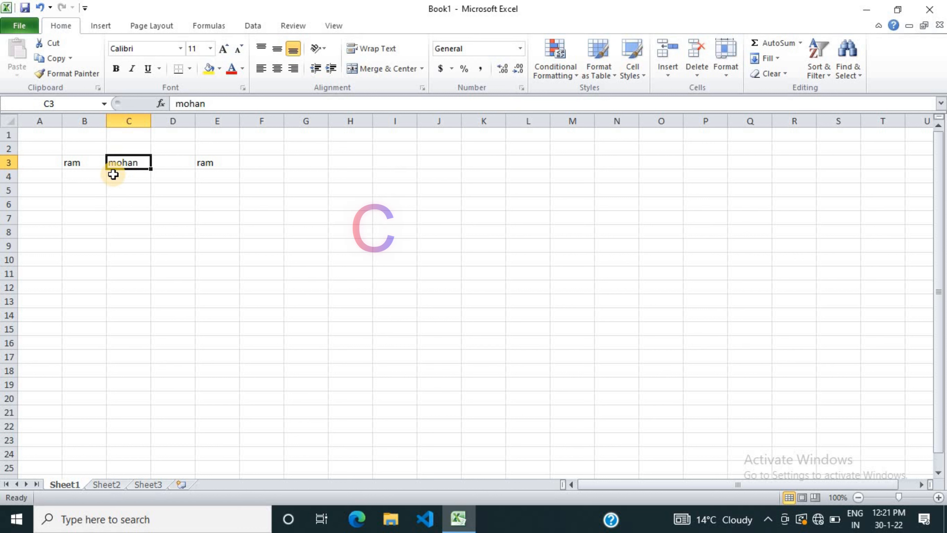
key(ctrl+x)
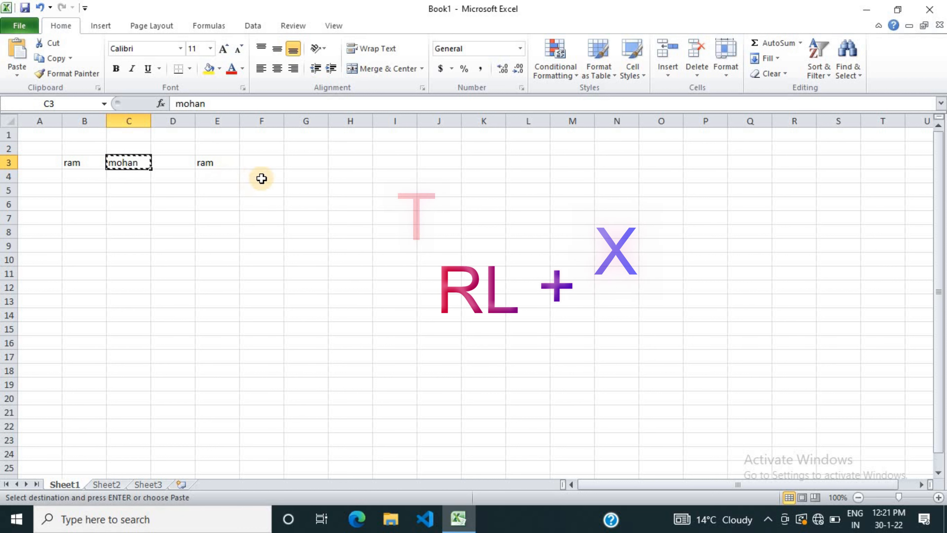
click(266, 162)
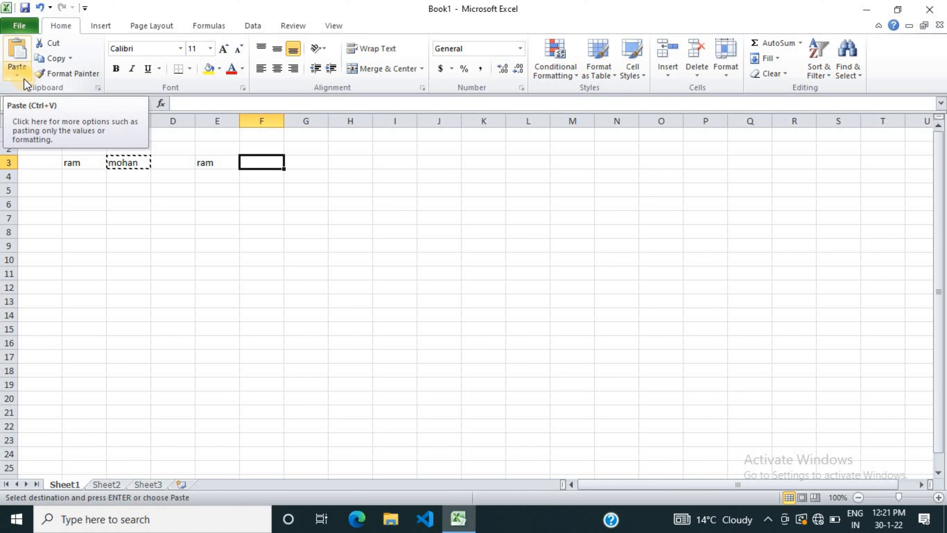
click(19, 53)
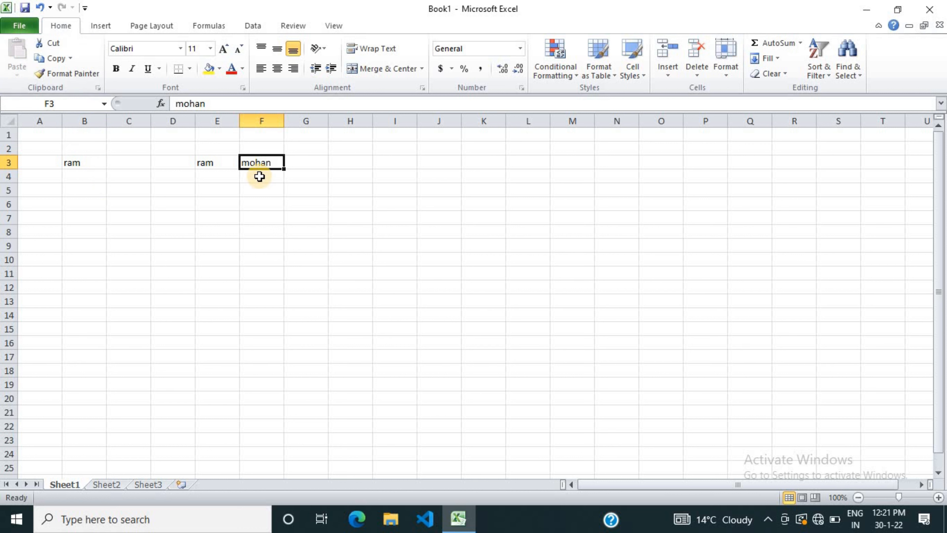
click(119, 163)
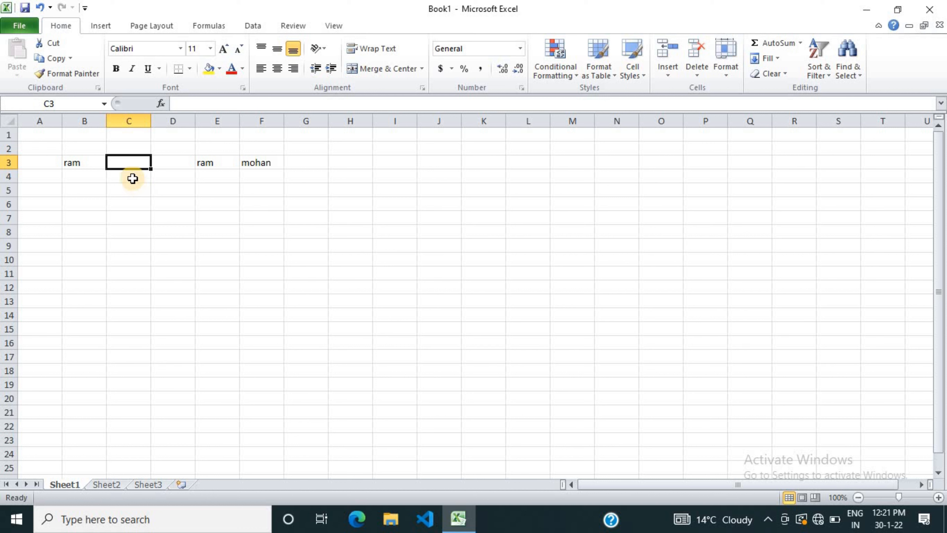
click(265, 162)
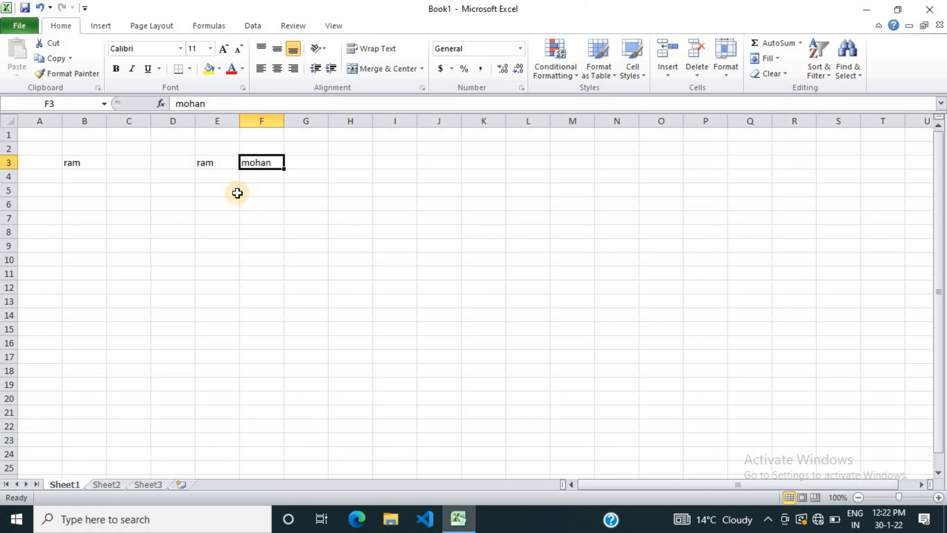
drag(114, 176, 133, 163)
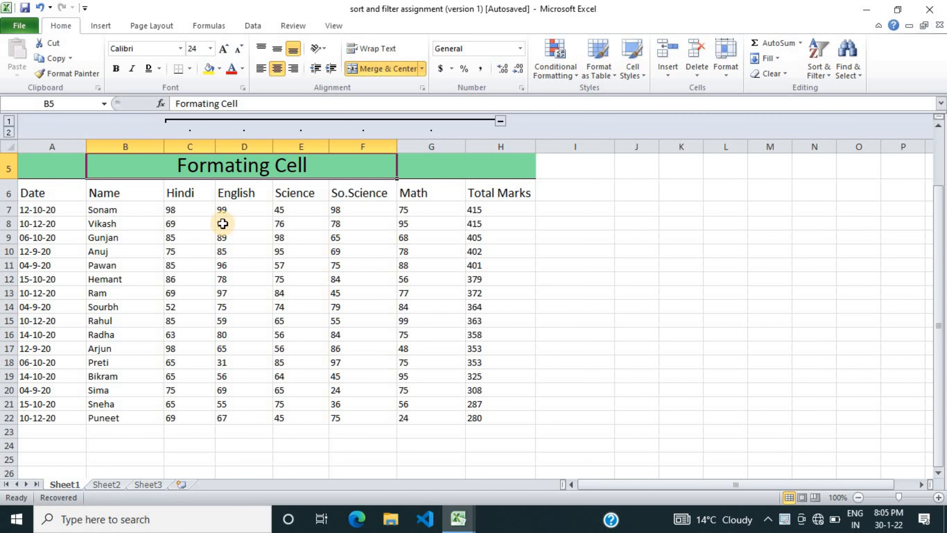
click(138, 192)
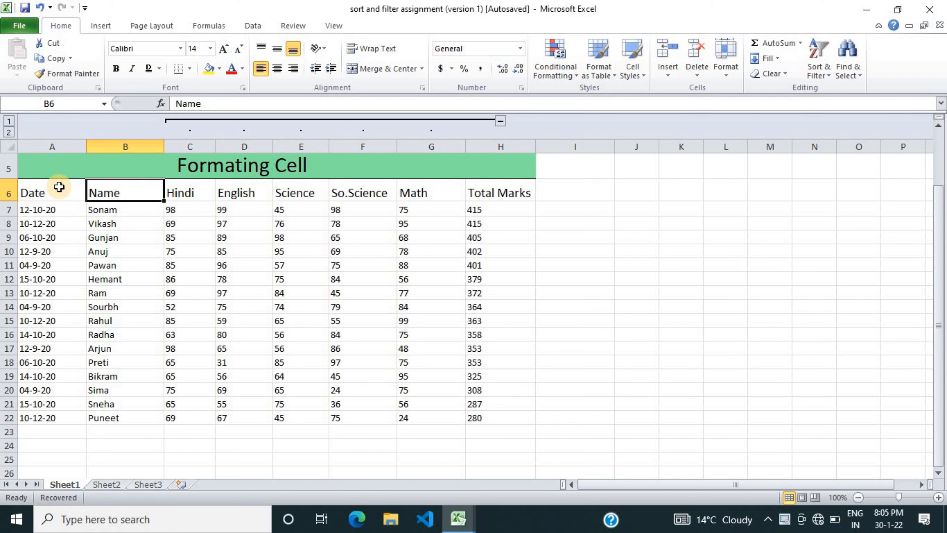
drag(59, 187, 490, 193)
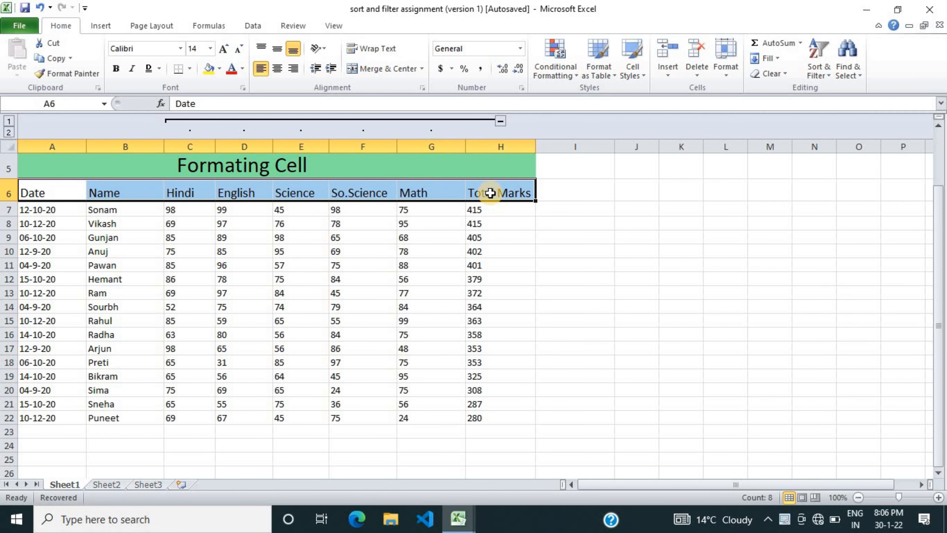
click(265, 224)
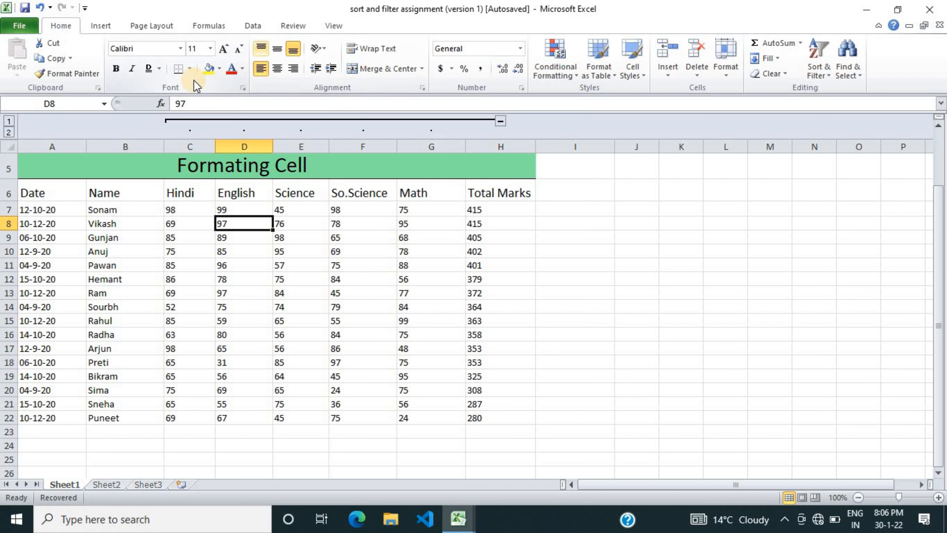
click(66, 190)
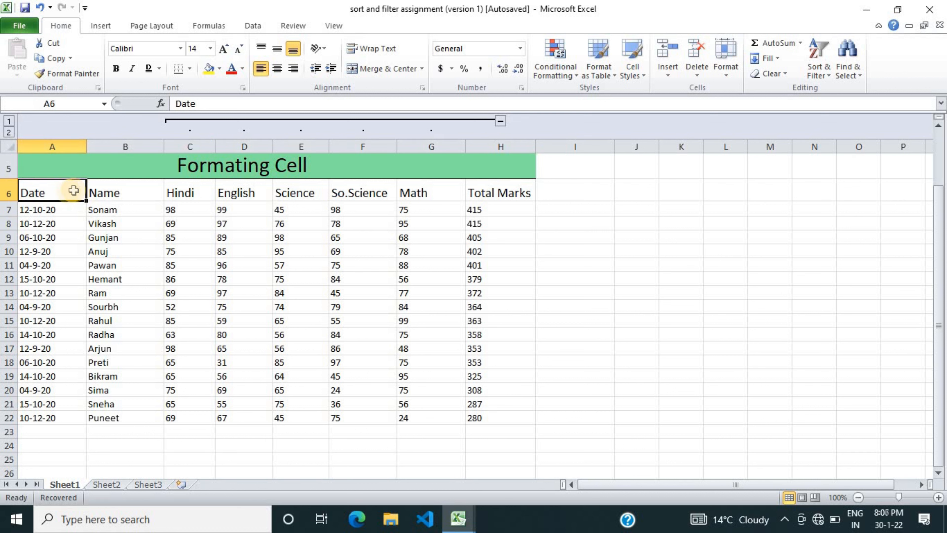
Step: Set the header row A6:H6 to the Adobe Gothic Std B font at size 12
drag(69, 191, 481, 194)
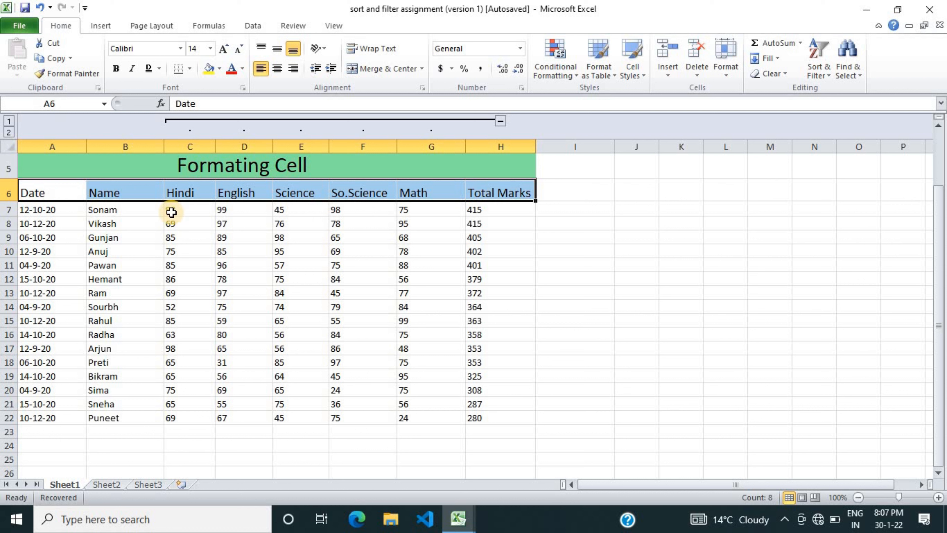
click(180, 49)
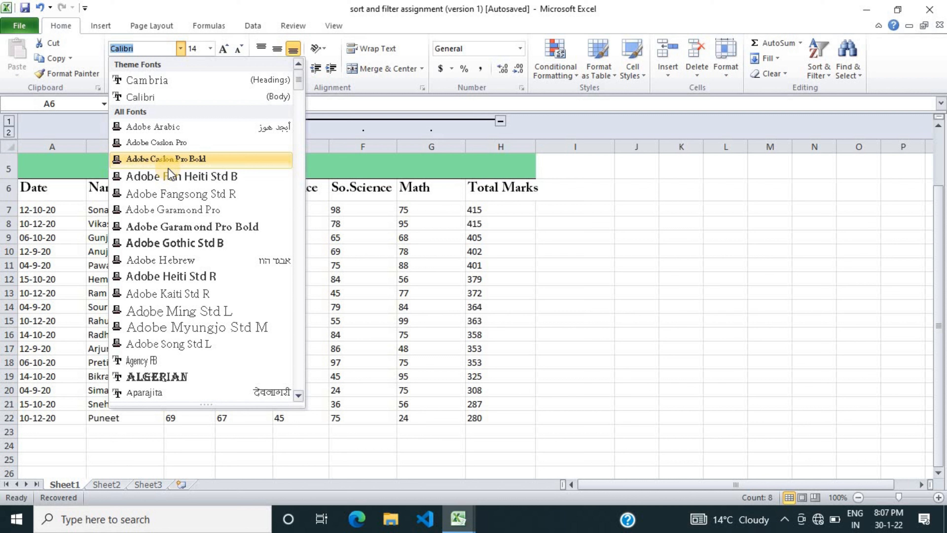
click(186, 243)
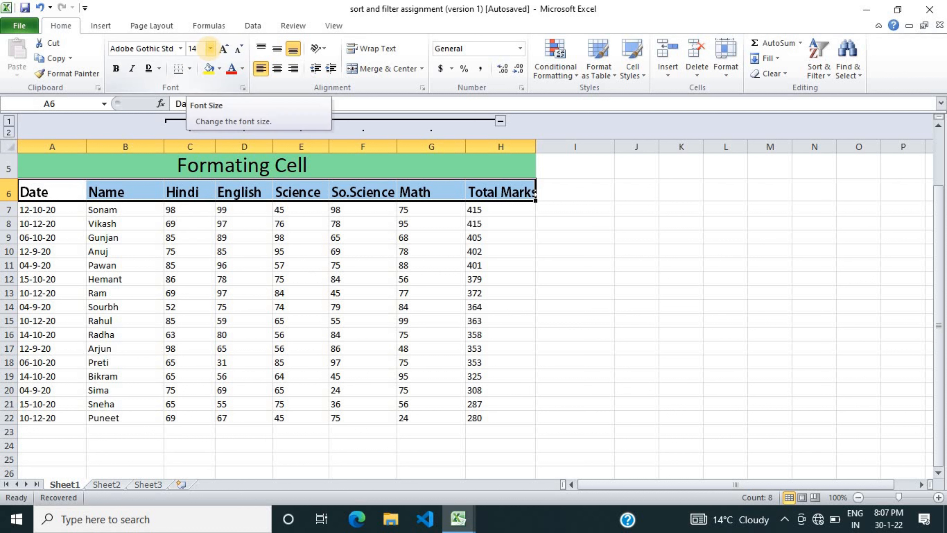
click(210, 49)
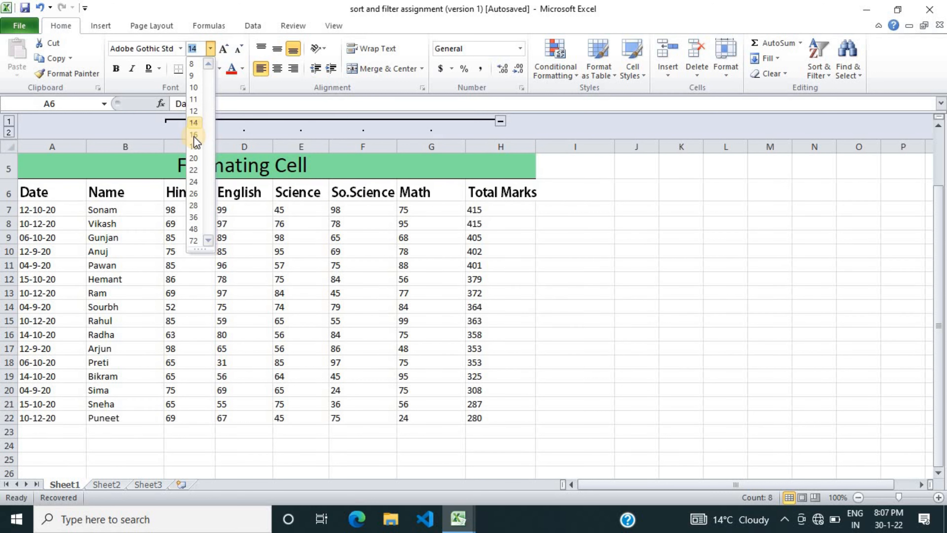
click(193, 111)
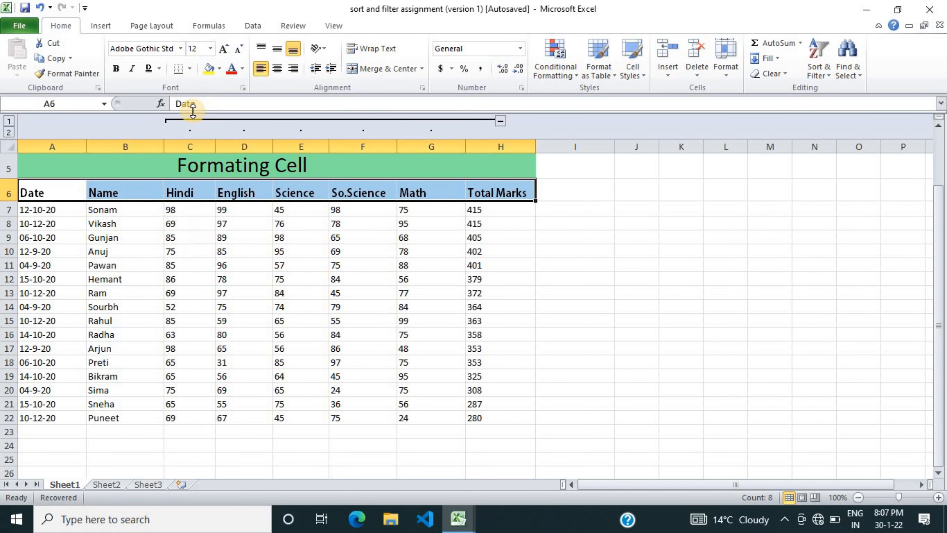
Step: Enlarge the header row's text stepwise to size 18, then shrink it to size 11
click(225, 52)
click(224, 52)
click(224, 52)
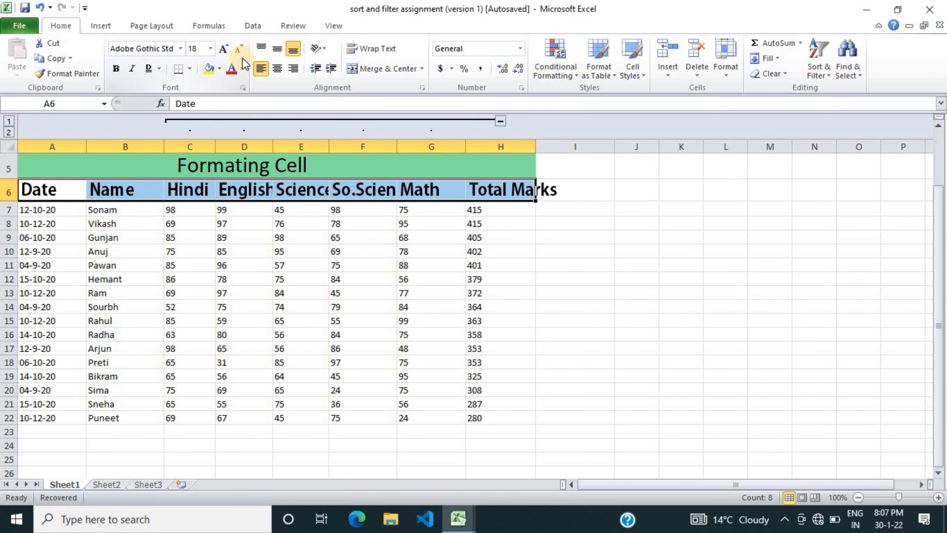
click(239, 49)
click(239, 50)
click(239, 50)
click(239, 50)
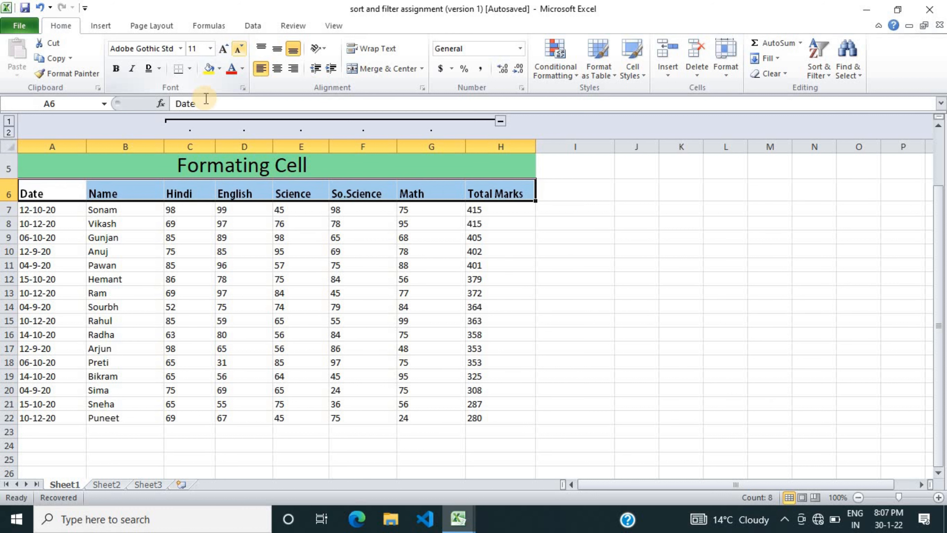
Step: Apply bold, italic and double underline to the name in cell B8
click(98, 223)
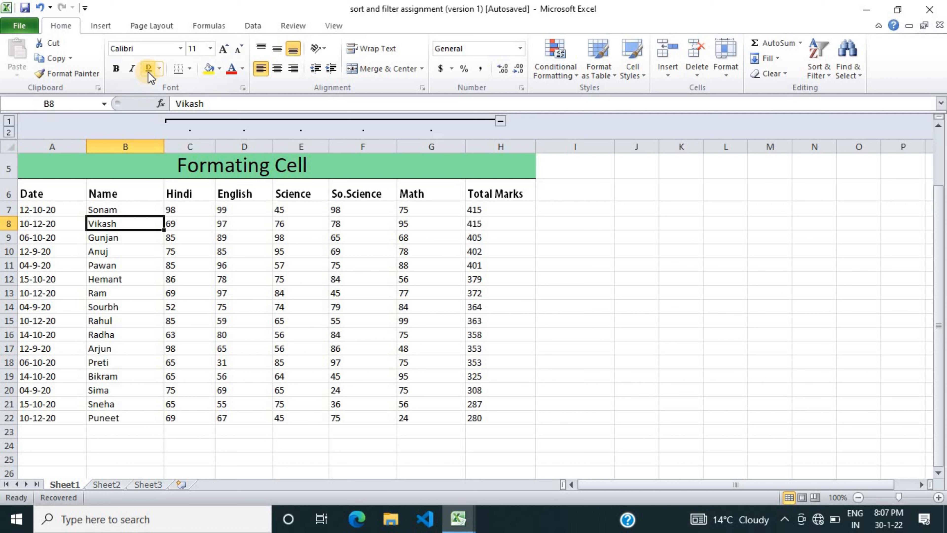
click(117, 70)
click(132, 68)
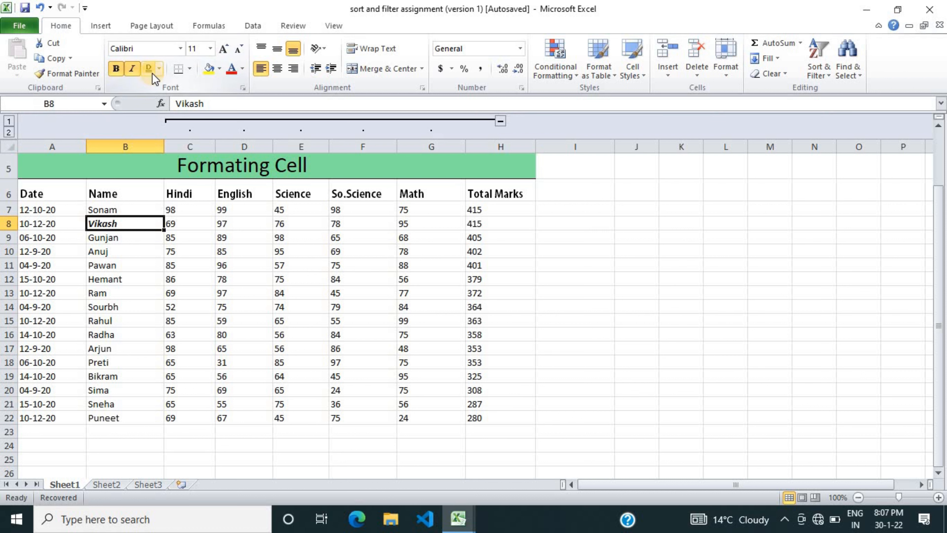
click(149, 69)
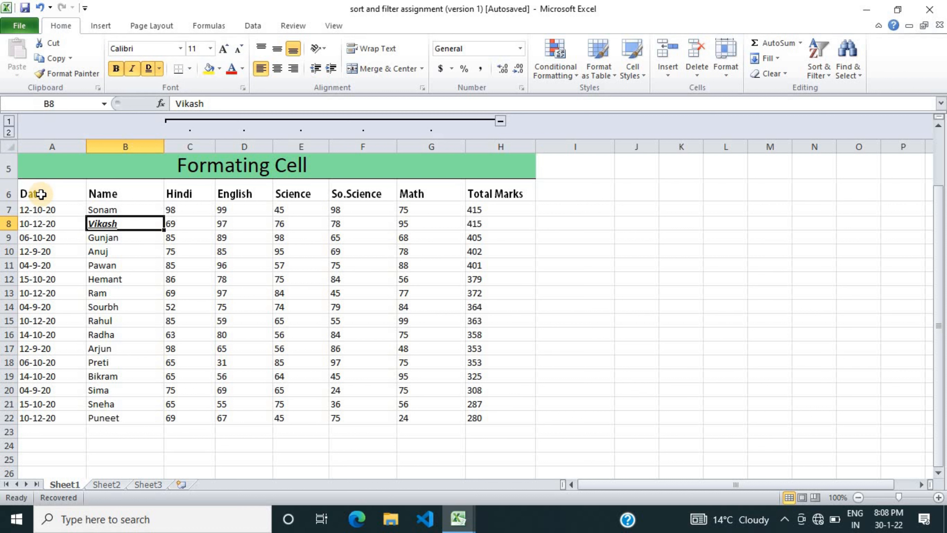
Step: Apply All Borders to the whole table A6:H22
drag(41, 194, 483, 416)
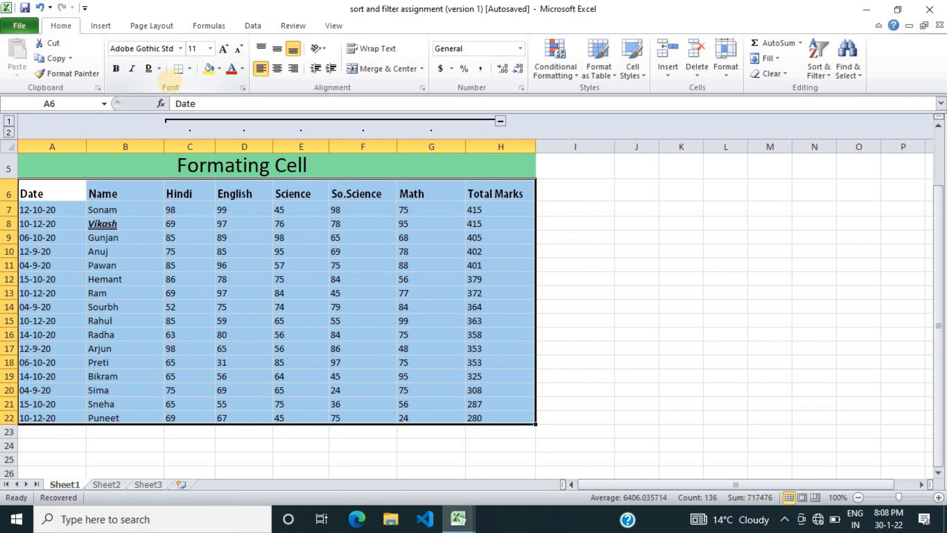
click(190, 70)
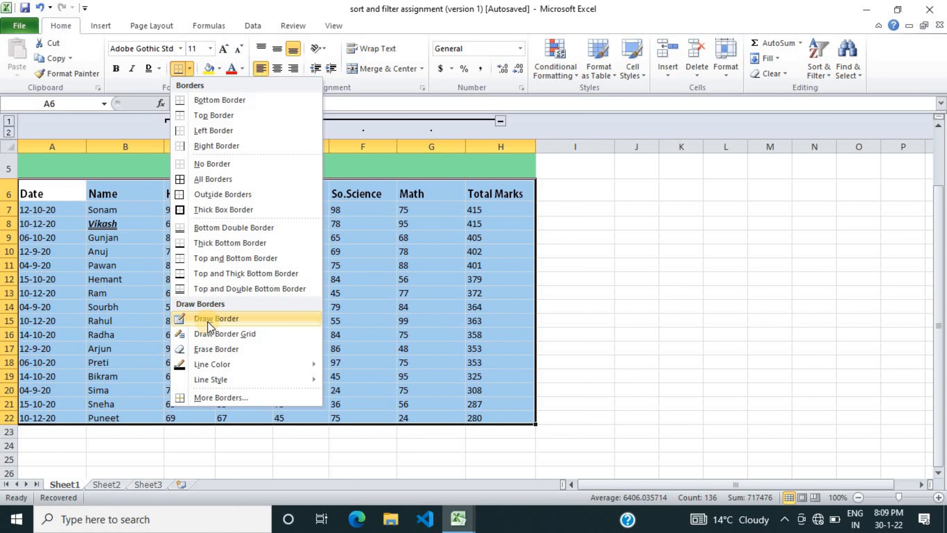
click(212, 180)
click(243, 261)
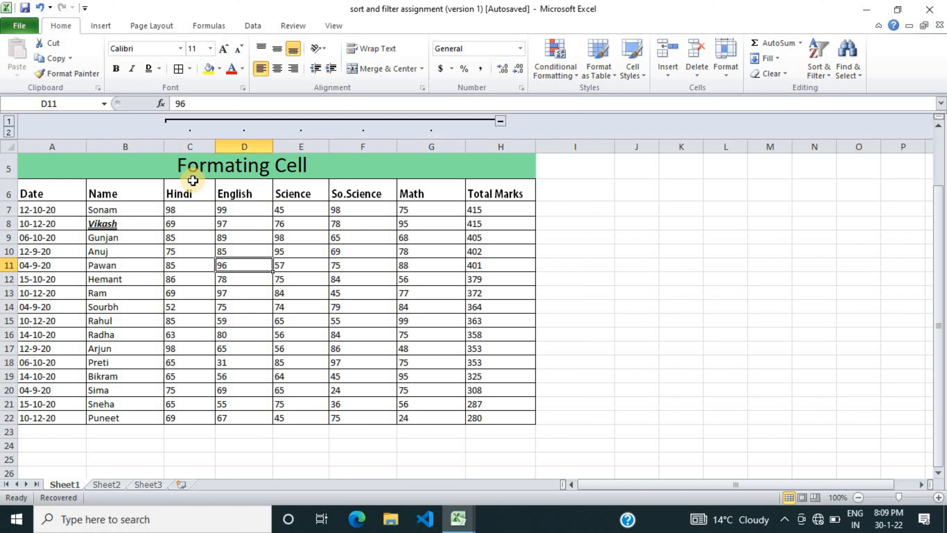
Step: Fill the header cells A6:H6 with the standard yellow colour
drag(60, 190, 387, 196)
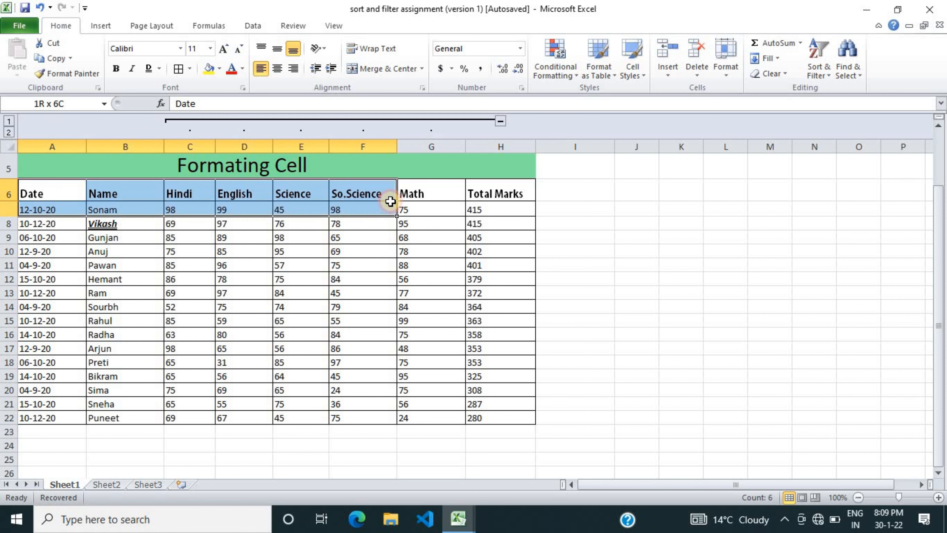
click(130, 259)
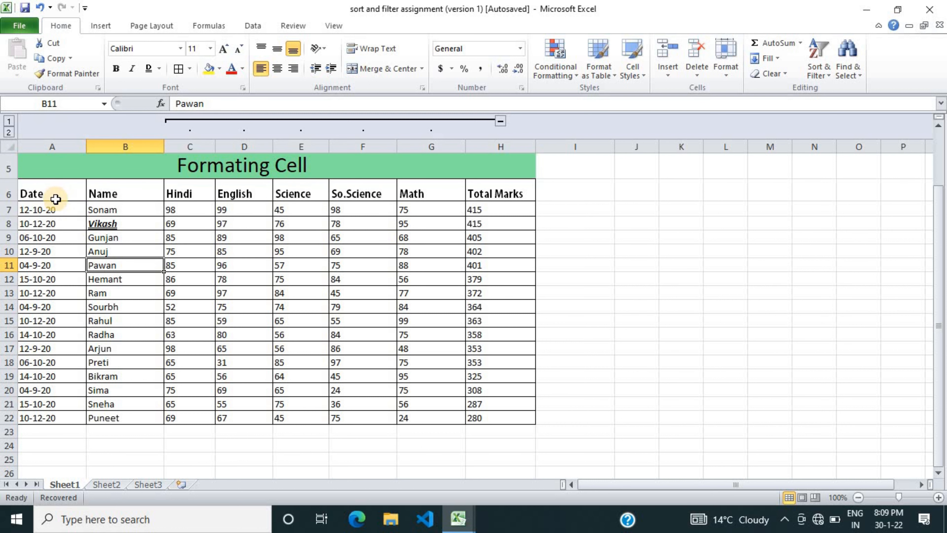
click(79, 195)
drag(389, 213, 491, 195)
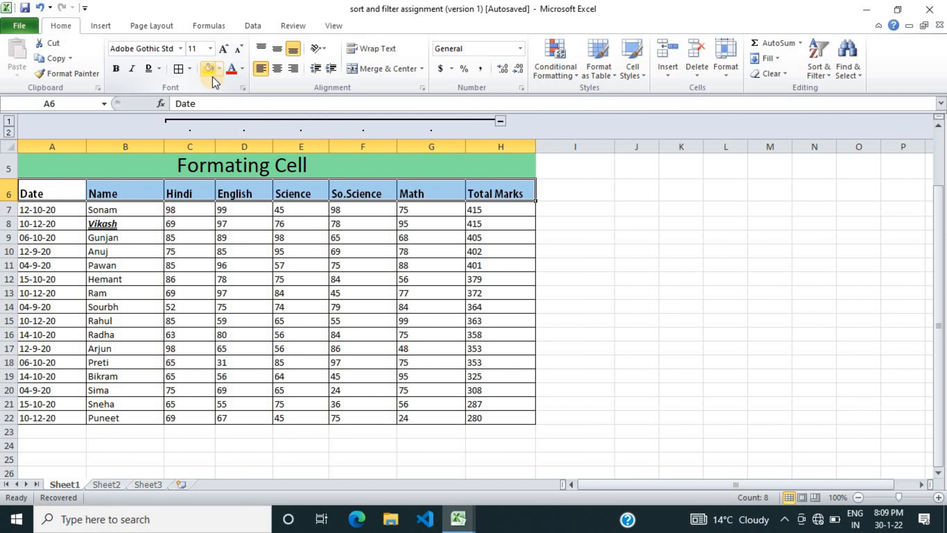
click(220, 74)
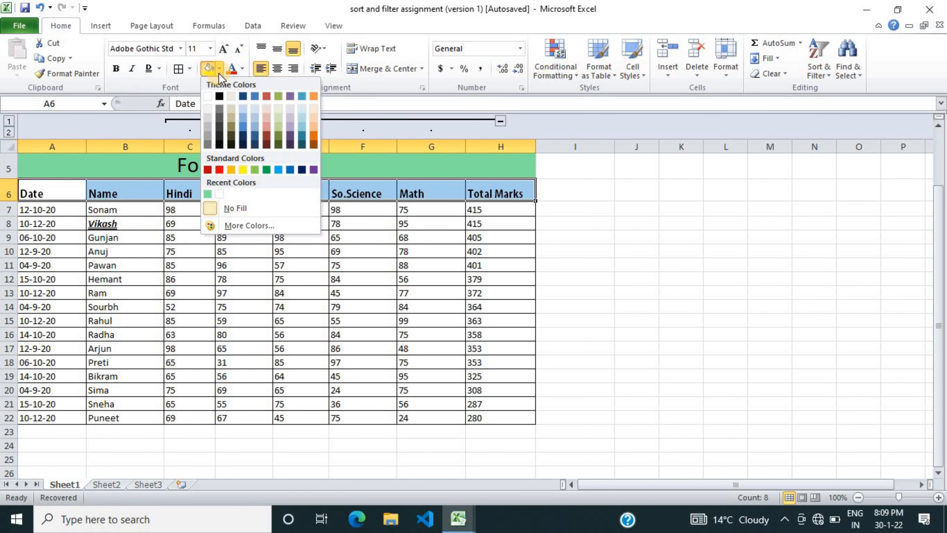
click(242, 170)
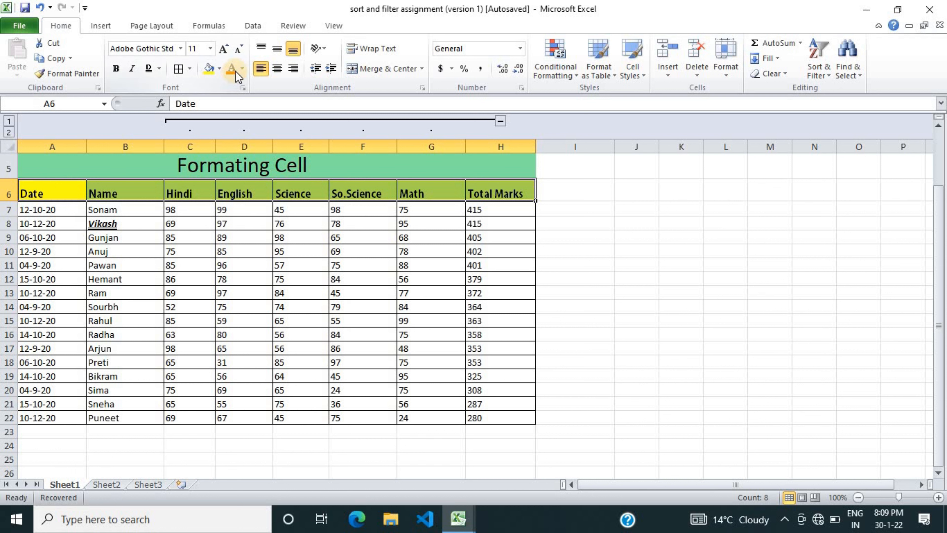
Step: Change the font colour of the header row A6:H6 to standard red
click(242, 69)
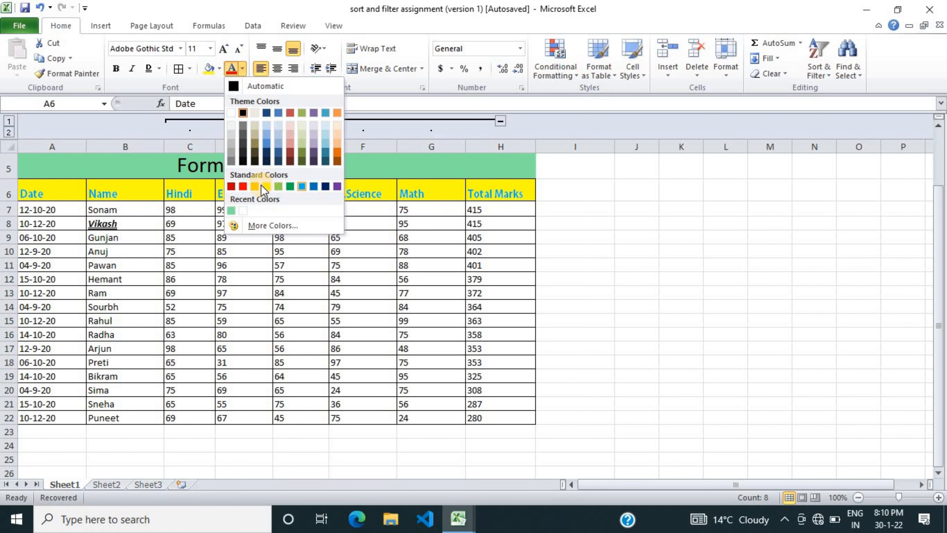
click(243, 186)
click(244, 266)
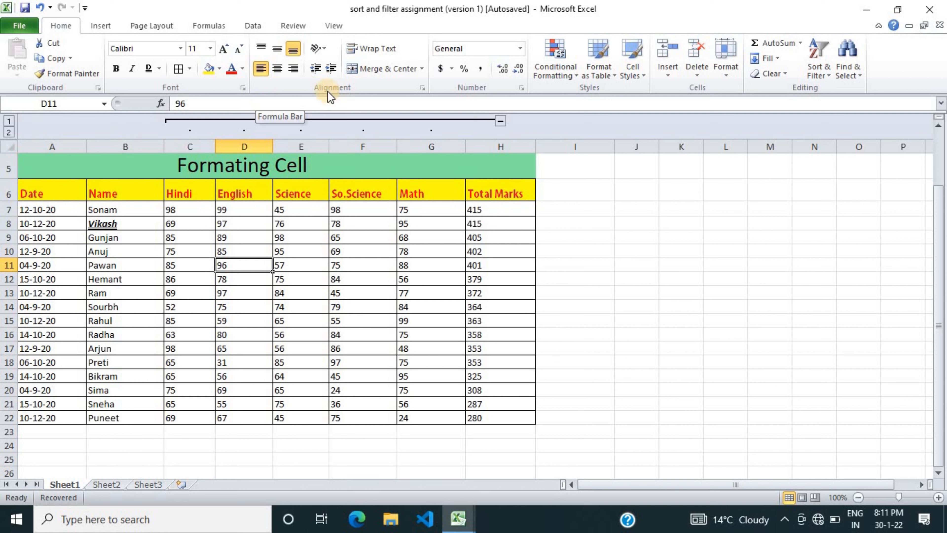
Step: Centre the header row A6:H6 horizontally and middle-align it vertically
click(47, 194)
shift+click(510, 186)
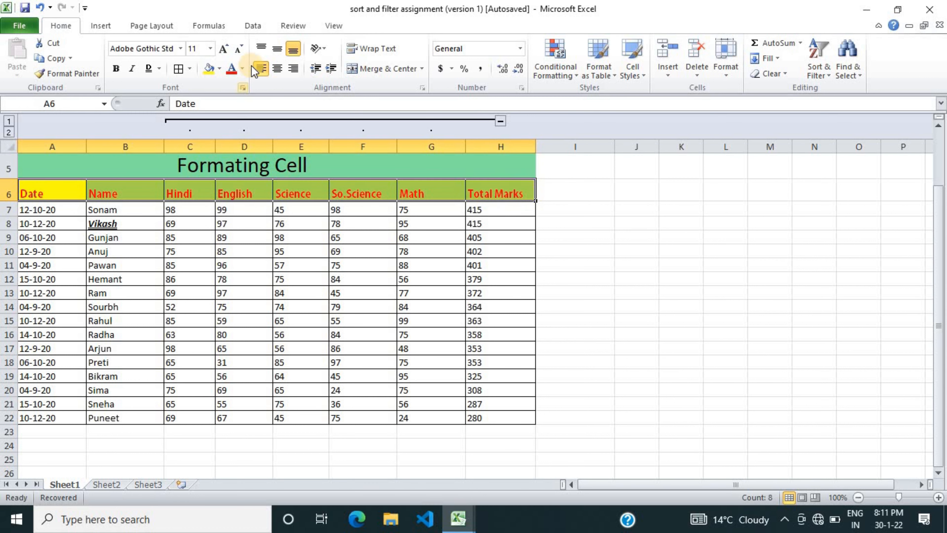
click(266, 73)
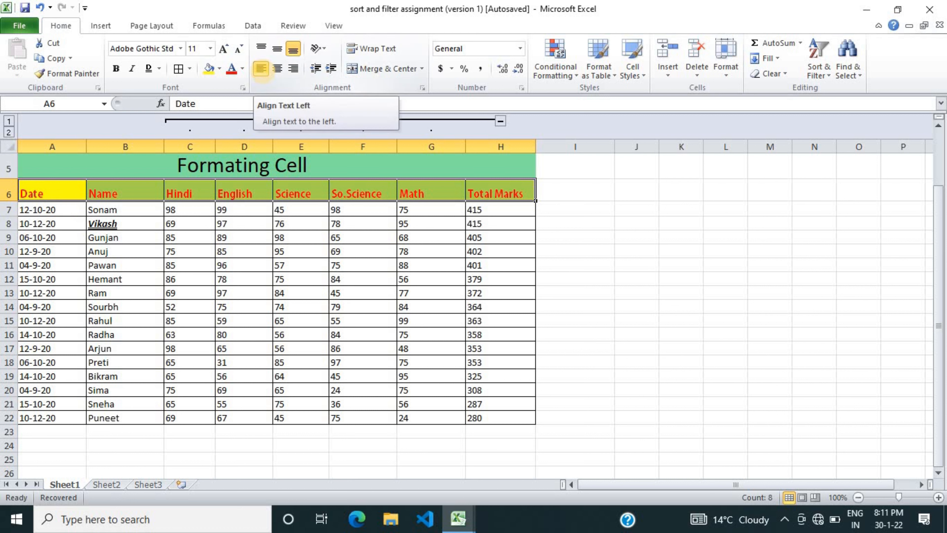
click(279, 72)
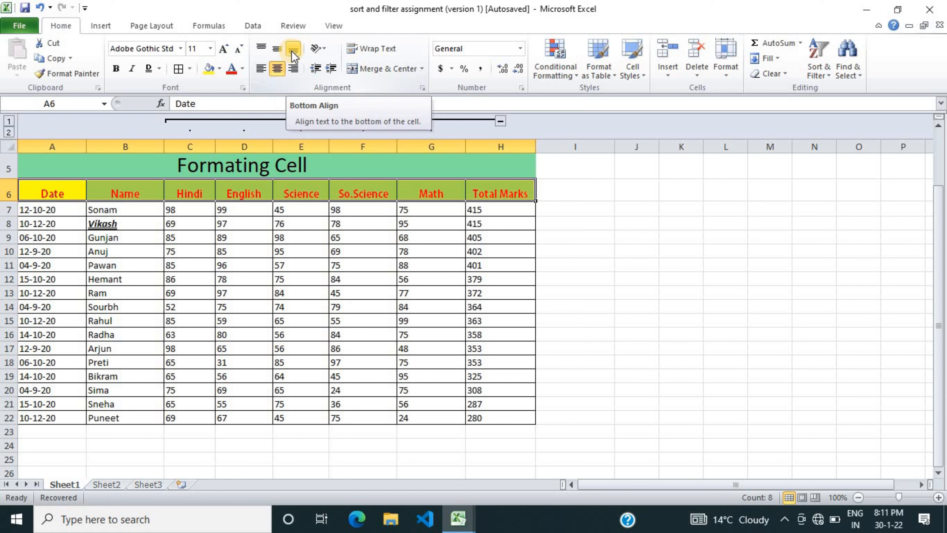
click(275, 49)
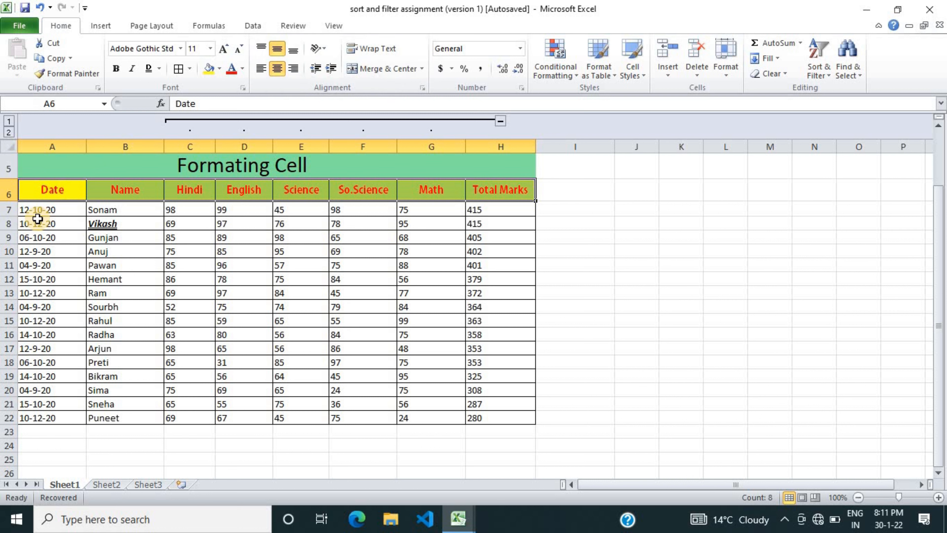
Step: Centre the data in cells A7:H22 horizontally
drag(37, 216, 508, 416)
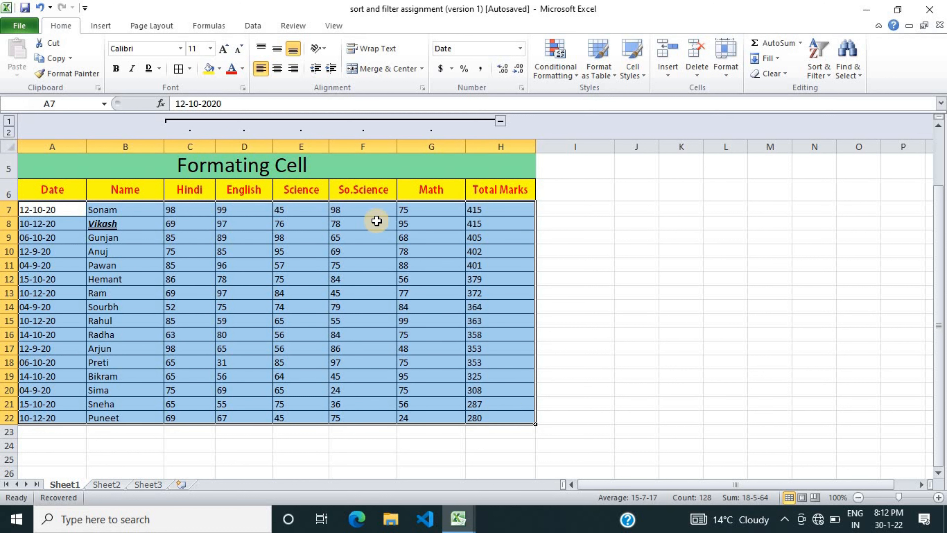
click(277, 69)
click(364, 348)
drag(52, 166, 526, 422)
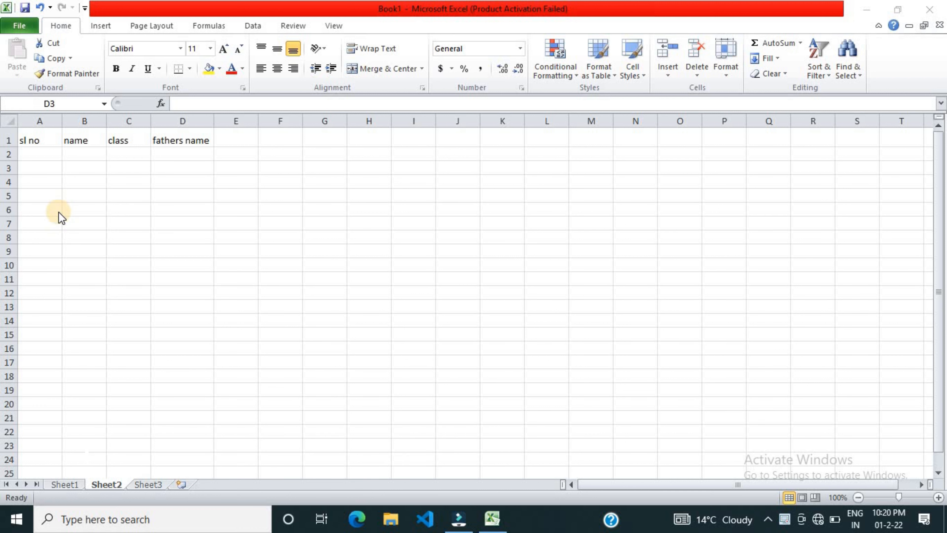
Step: Fill the header cells A1:D1 on Sheet2 of Book1 with yellow
key(ctrl+z)
click(80, 172)
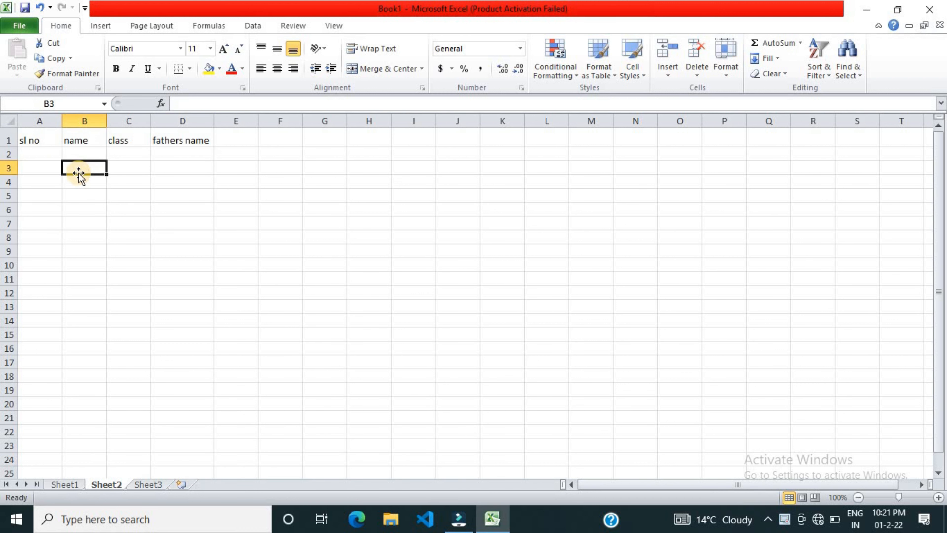
drag(46, 141, 187, 141)
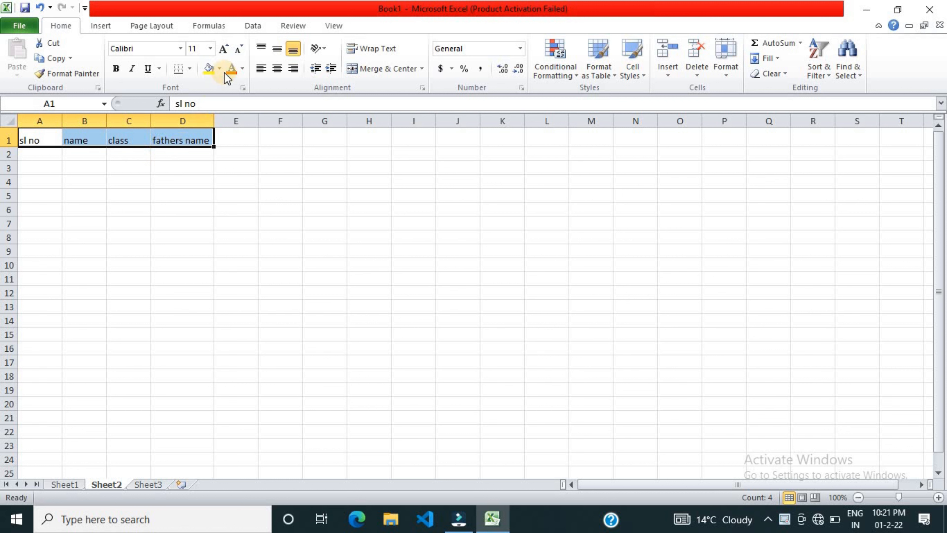
click(211, 68)
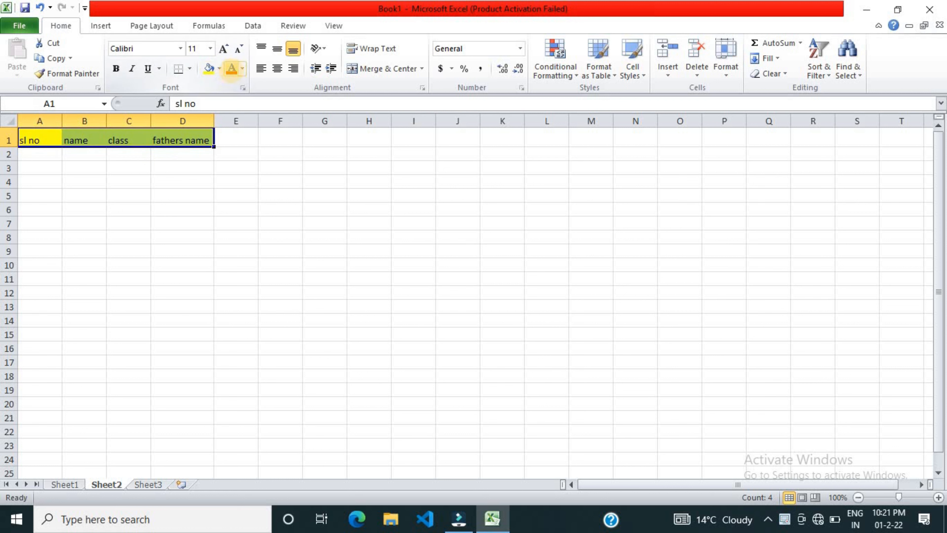
Step: Change the header text in A1:D1 to red and increase its font size to 16
click(232, 70)
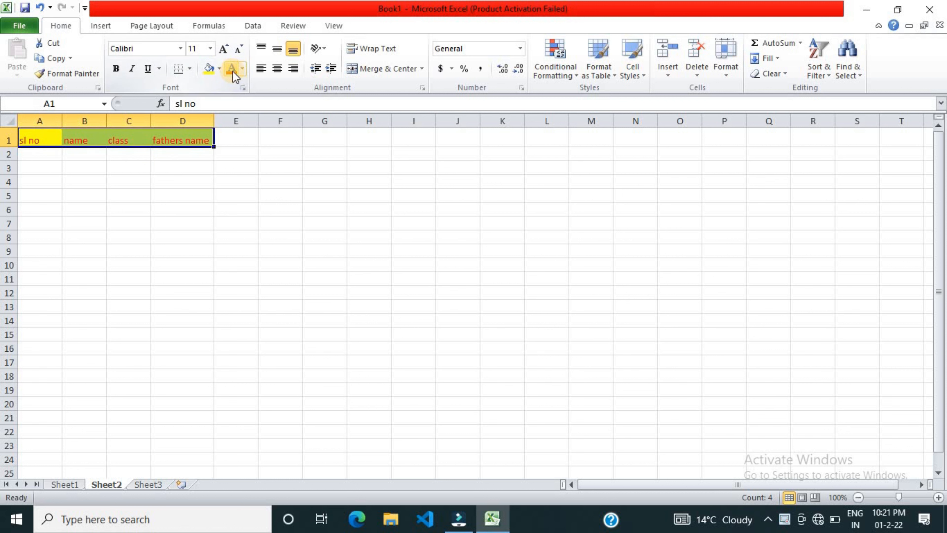
click(223, 49)
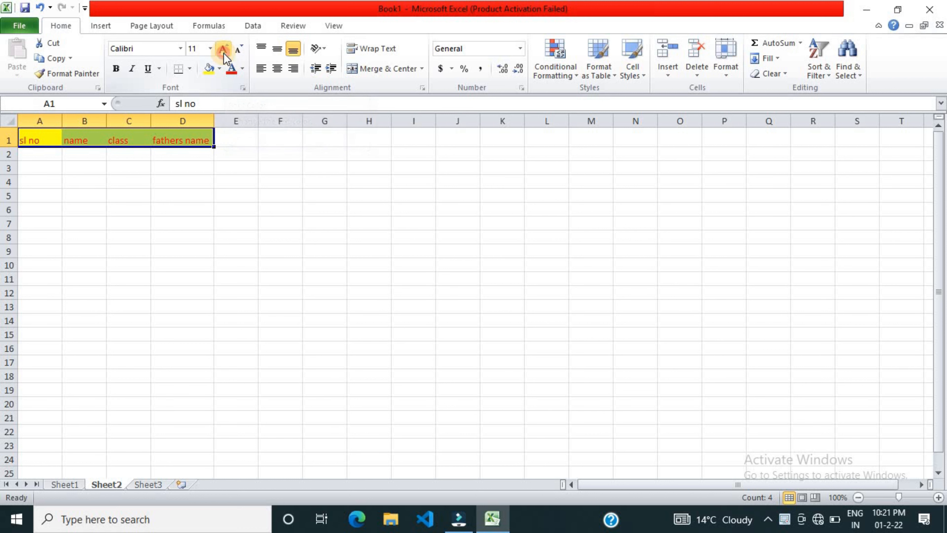
click(223, 49)
click(176, 168)
drag(42, 139, 233, 136)
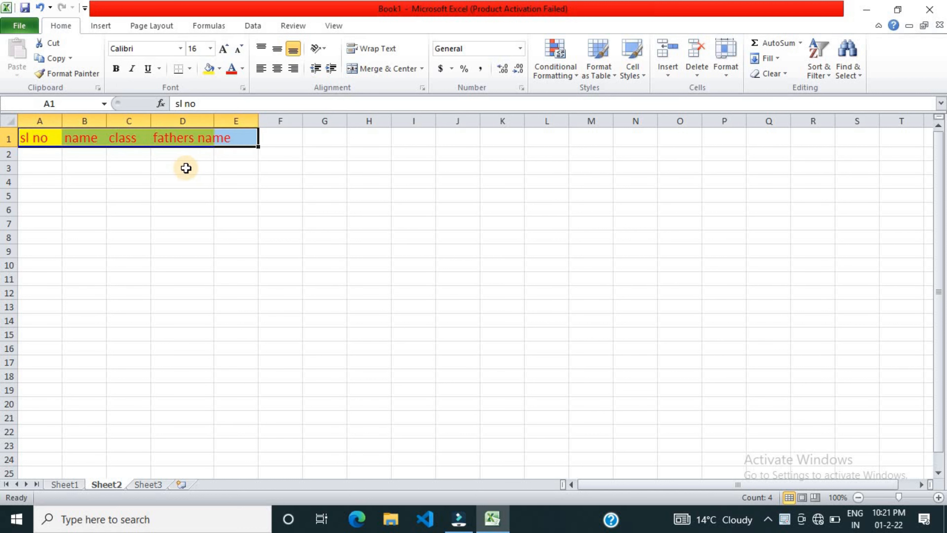
key(Right)
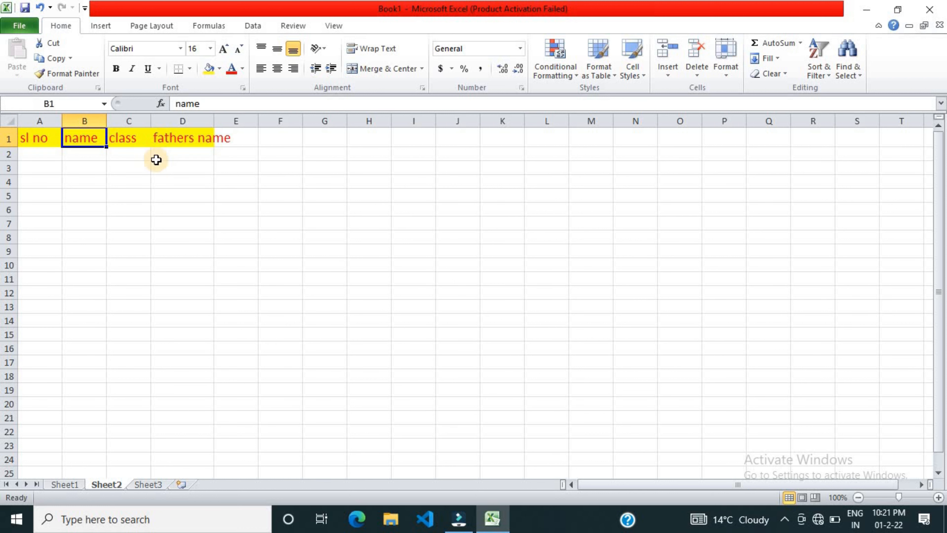
Step: Undo the font size increases and the red font colour on the headers A1:D1
click(40, 8)
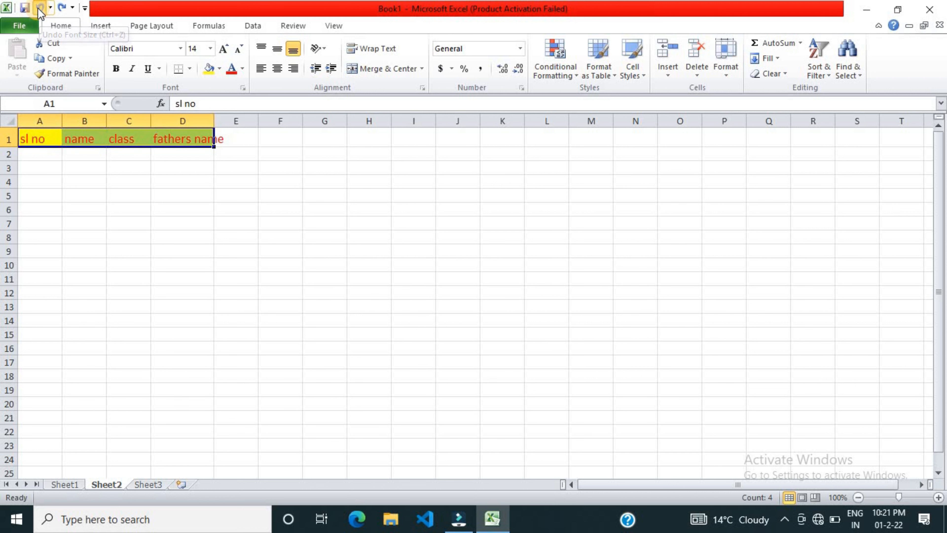
click(40, 7)
click(40, 8)
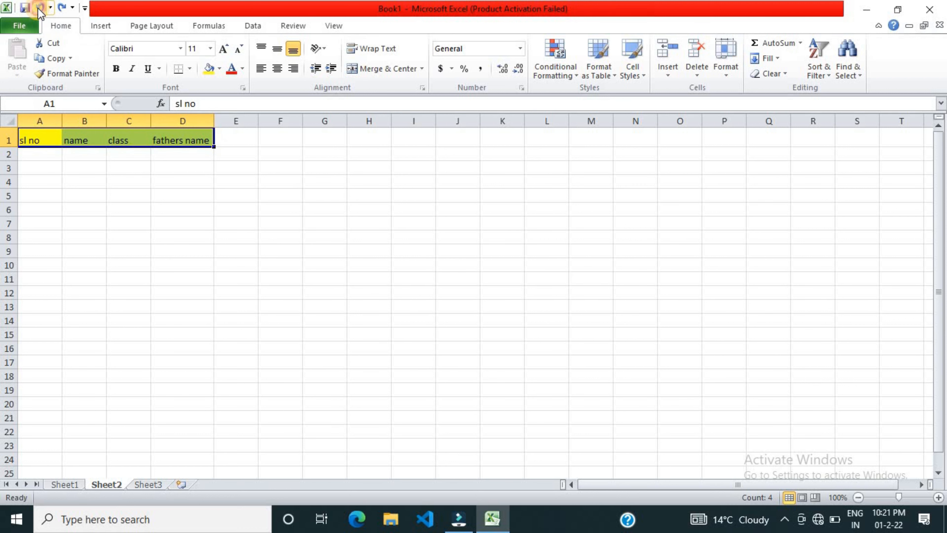
Step: Undo the fill colour changes on the header cells A1:D1
click(40, 8)
click(96, 177)
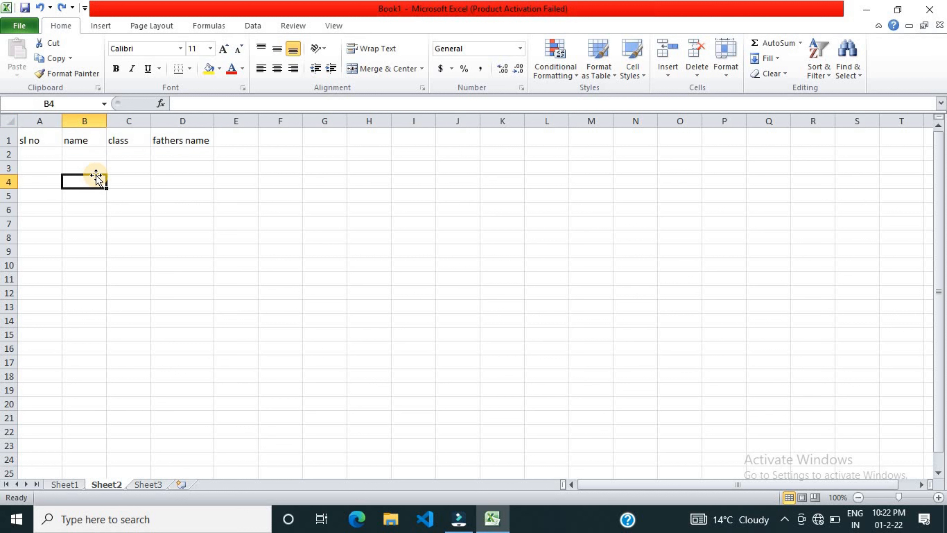
Step: Redo the undone fill colour, red font colour and font size increase to 14 on the headers A1:D1
click(55, 134)
click(62, 9)
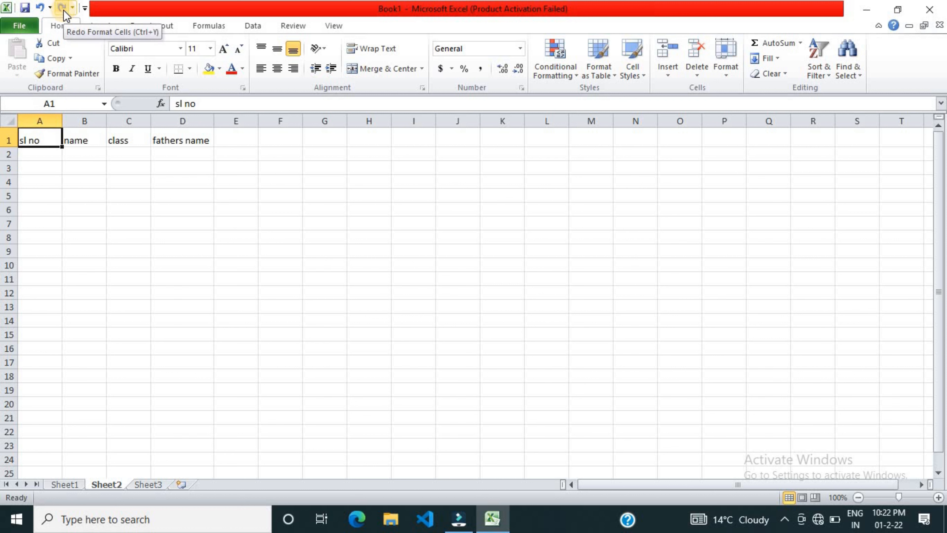
click(63, 8)
click(63, 8)
click(62, 8)
click(67, 73)
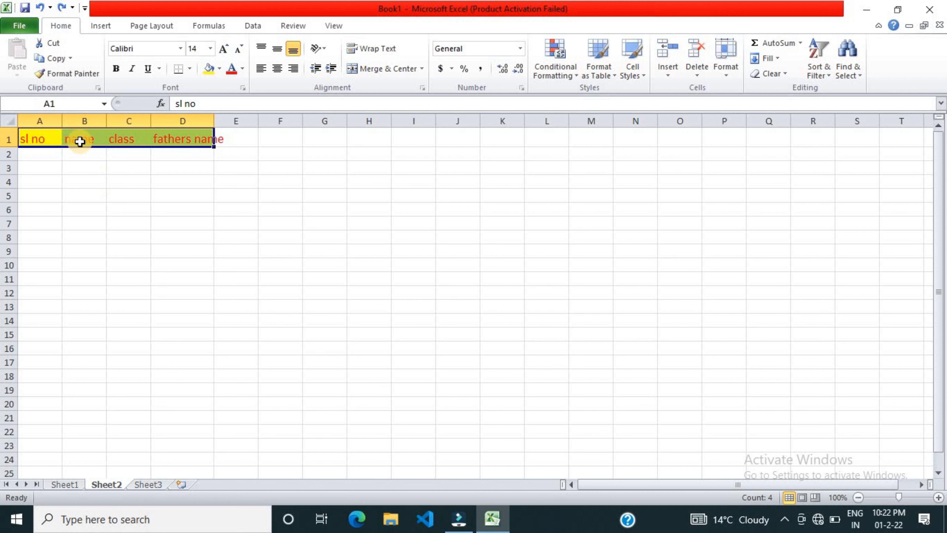
click(98, 207)
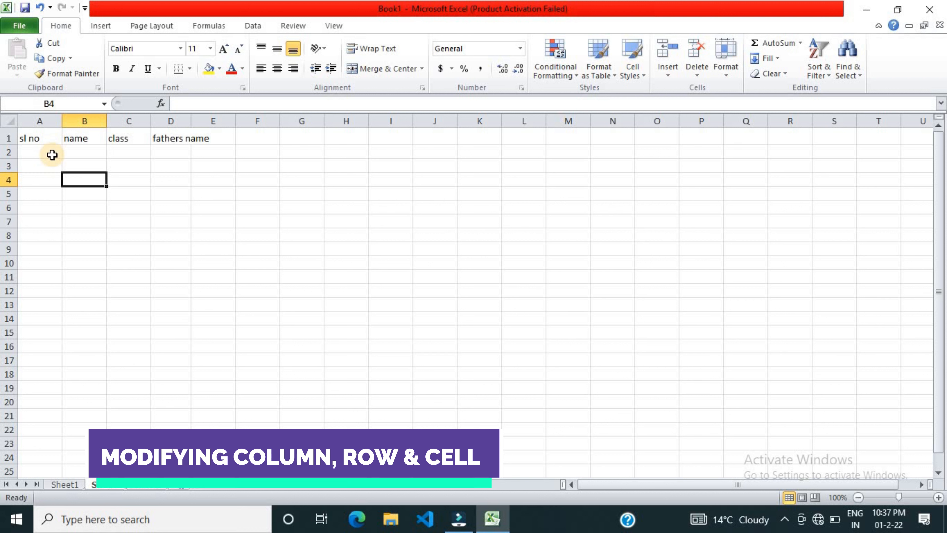
Step: Examine the header row on Sheet2 and highlight columns A, B, C and D one after another
click(42, 138)
click(74, 163)
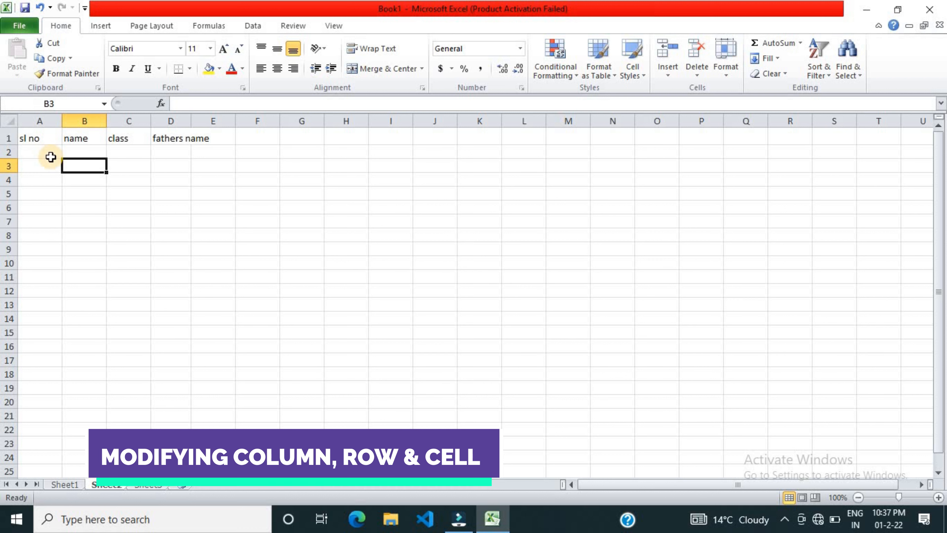
click(35, 139)
drag(171, 148, 201, 137)
click(159, 177)
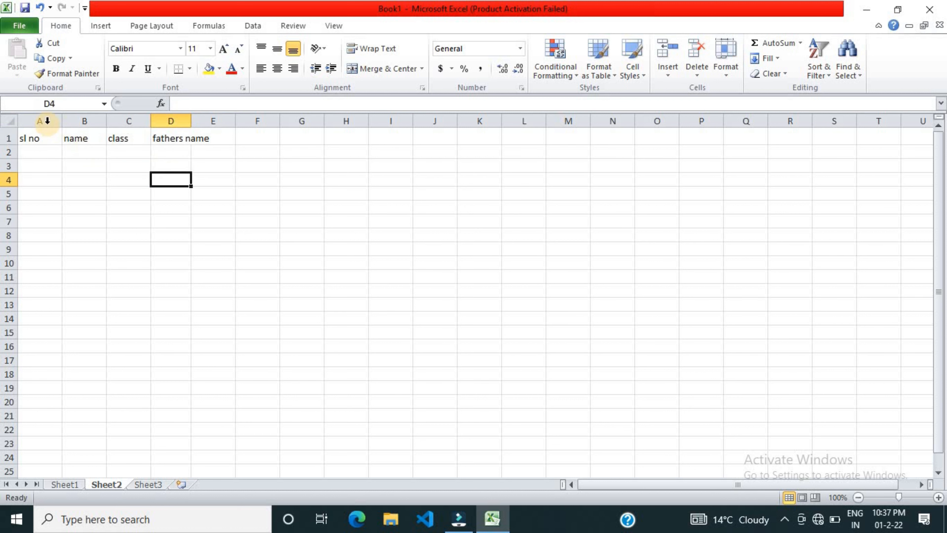
click(44, 121)
click(84, 121)
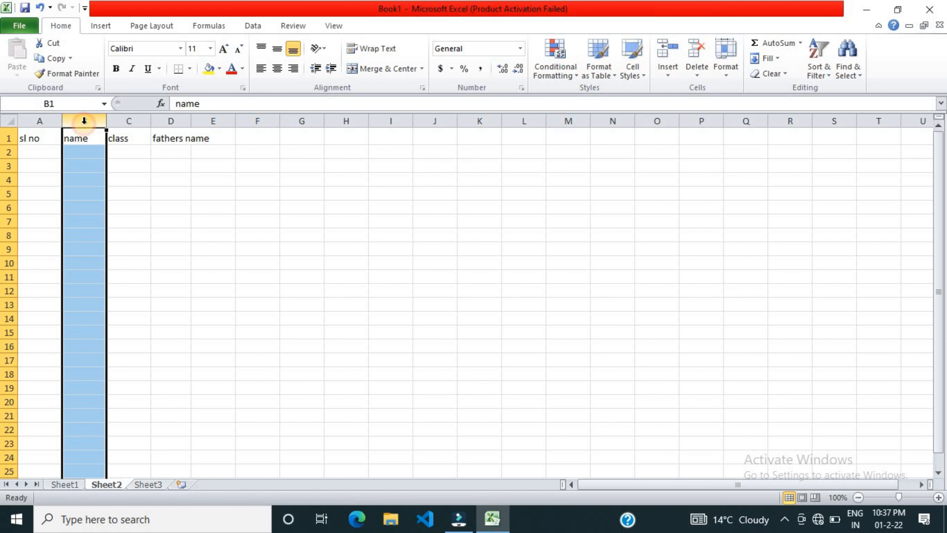
click(128, 121)
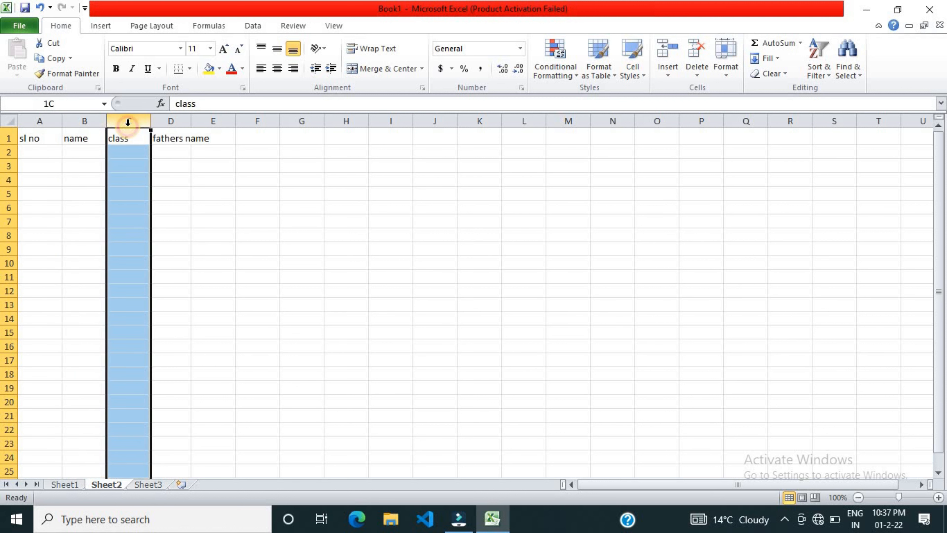
click(168, 118)
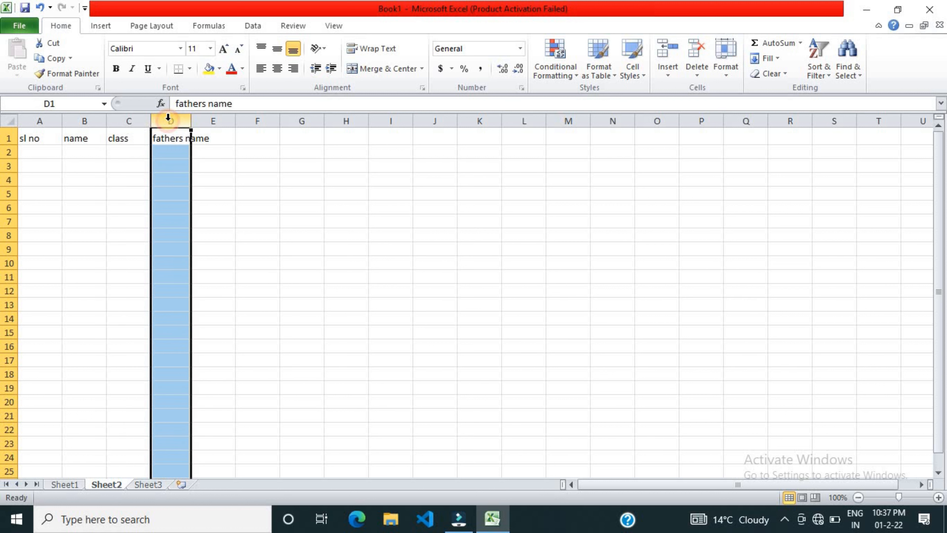
click(131, 158)
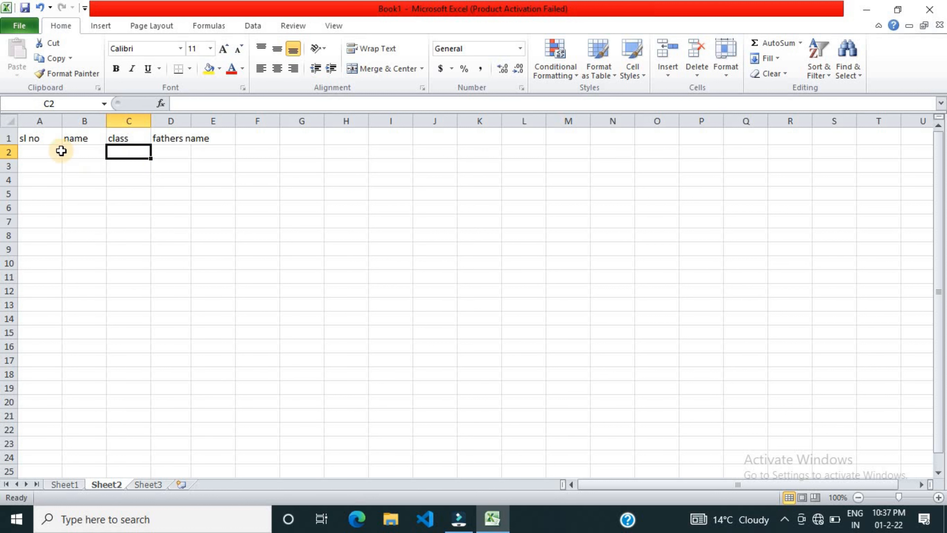
Step: Check how each header in A1:D1 fits its column, ending with the fathers name header in D1
click(37, 139)
click(83, 139)
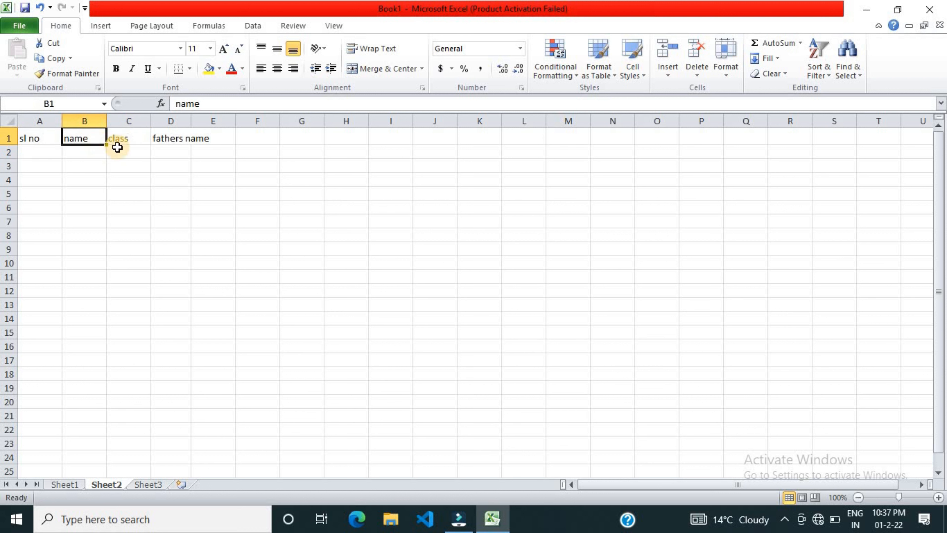
click(126, 142)
click(164, 140)
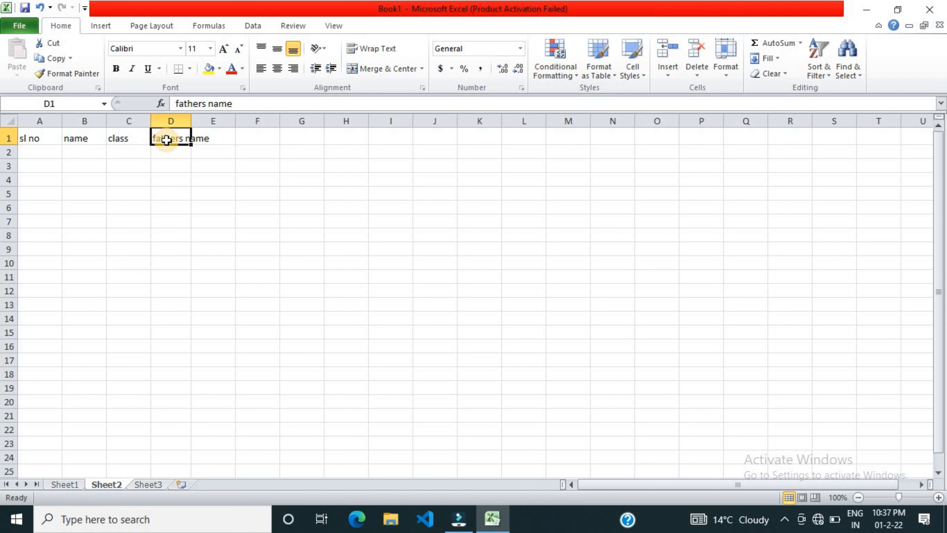
click(165, 178)
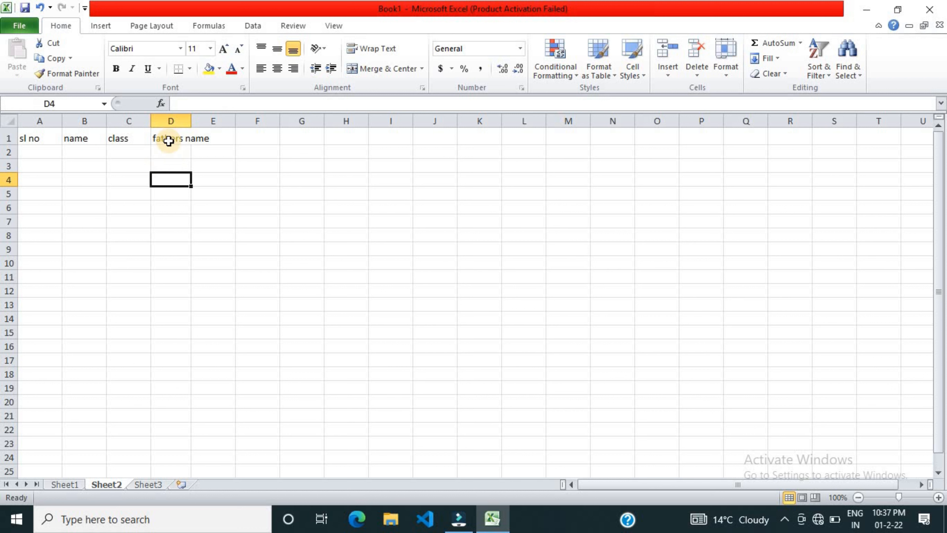
click(168, 141)
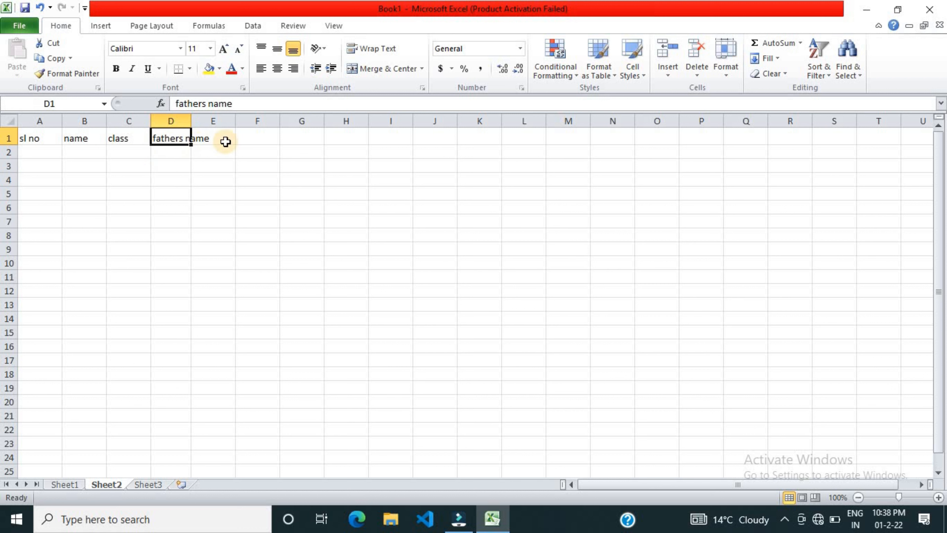
Step: Widen column D manually until the fathers name header fits inside it
click(163, 151)
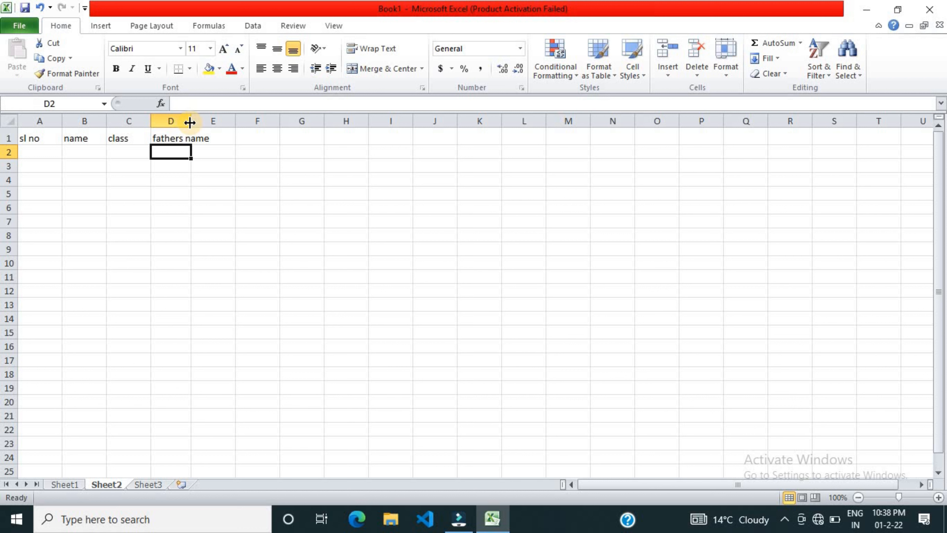
drag(191, 121, 213, 123)
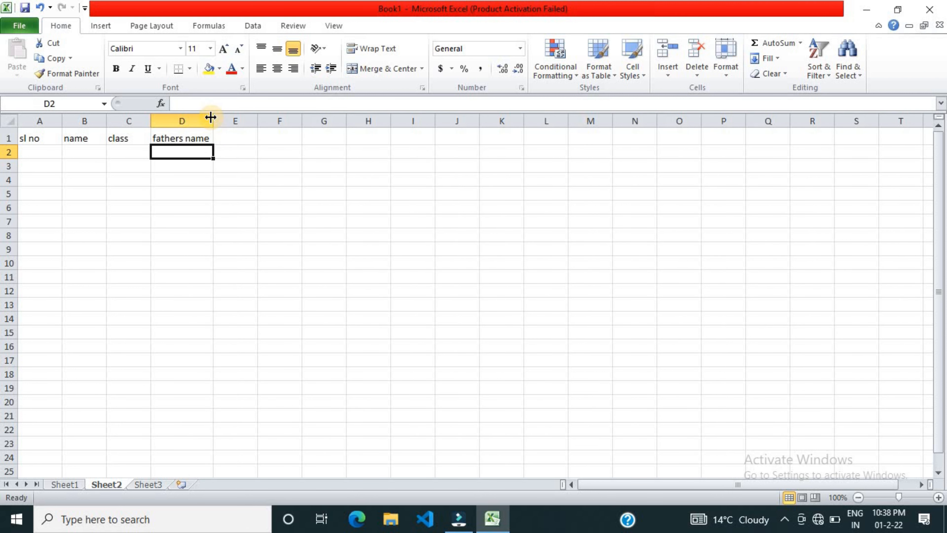
click(190, 139)
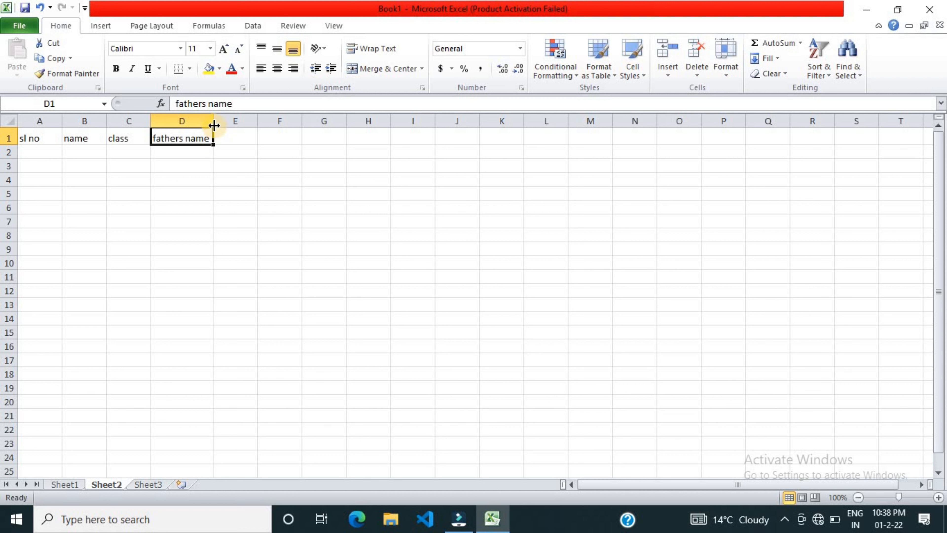
Step: Narrow column D to less than its fathers name header, and AutoFit the column width to its content
drag(215, 122, 188, 121)
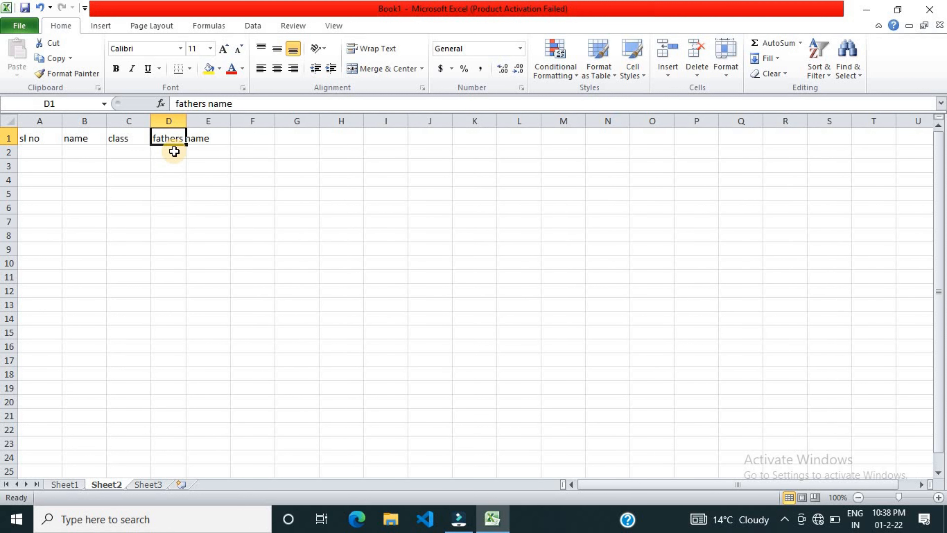
drag(184, 121, 182, 121)
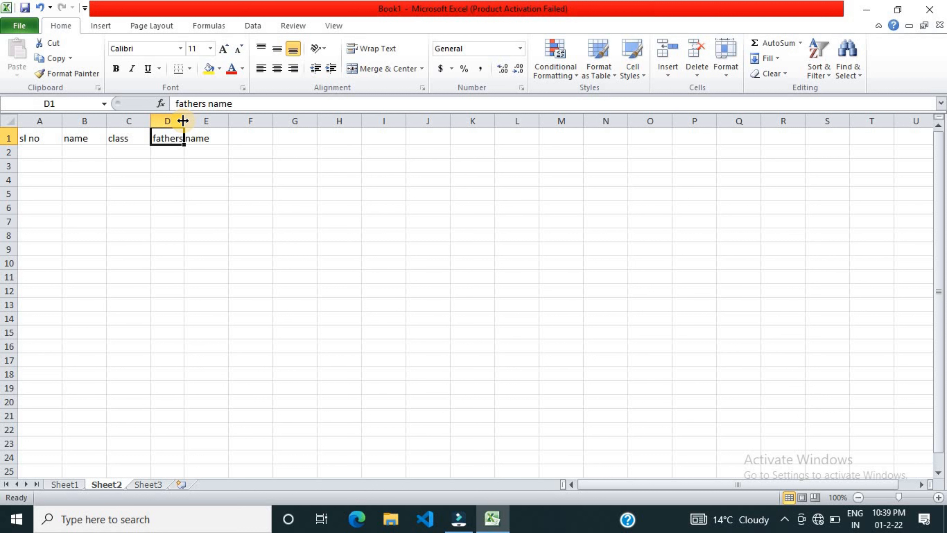
double_click(183, 120)
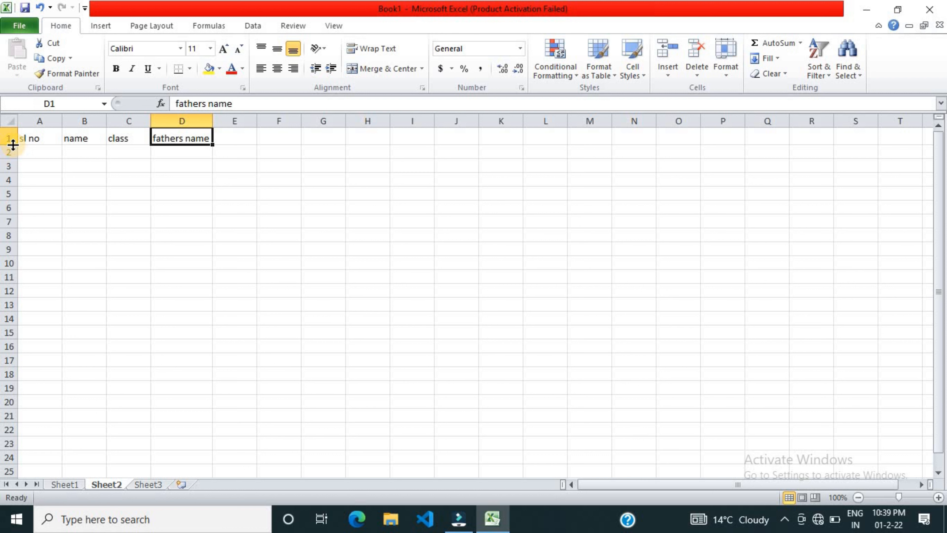
Step: Increase the height of row 1, reduce it again, and AutoFit the row height to its content
drag(13, 145, 13, 163)
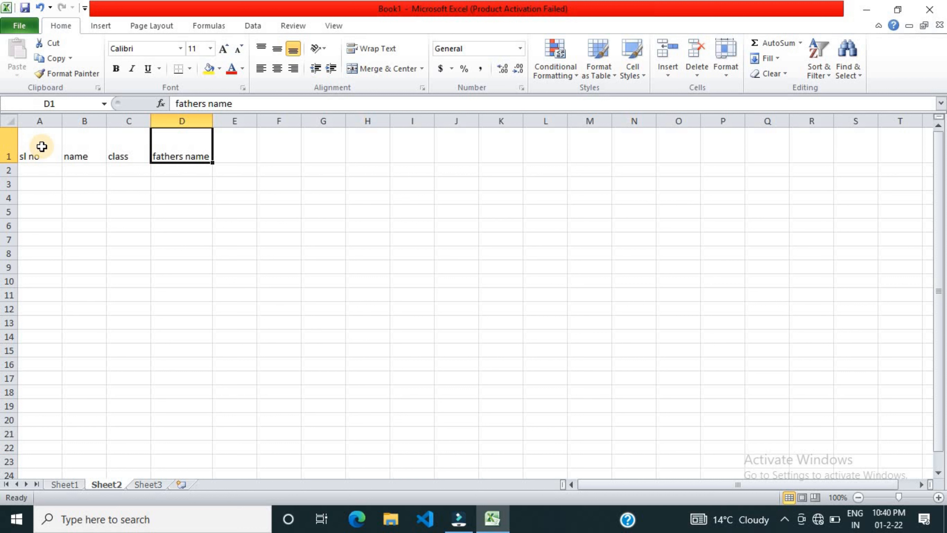
drag(11, 162, 10, 144)
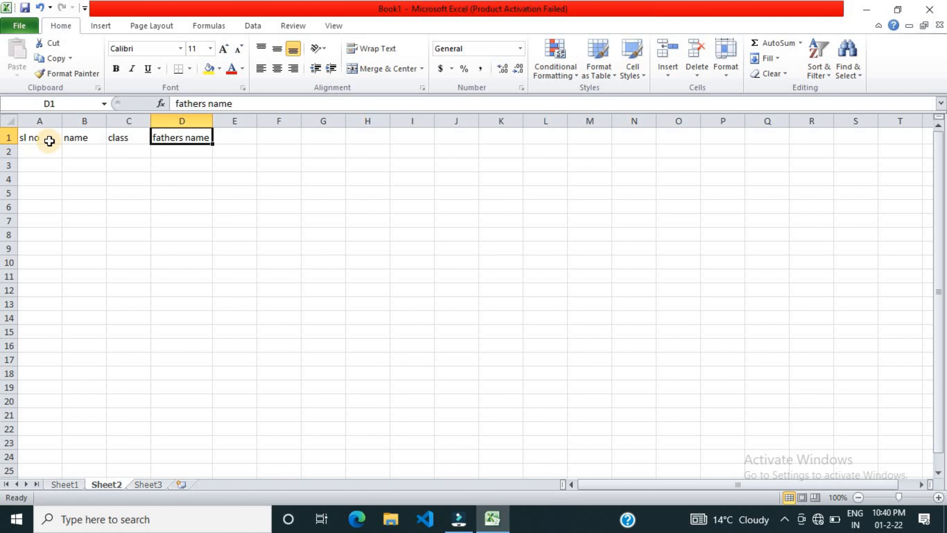
double_click(13, 143)
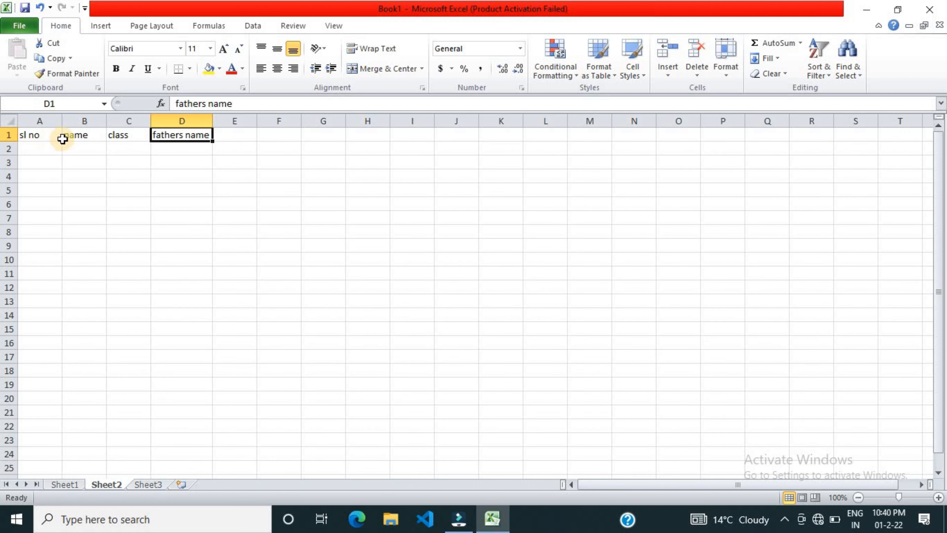
Step: View the exact column width setting for the fathers name cell D1 and accept the existing value
click(94, 142)
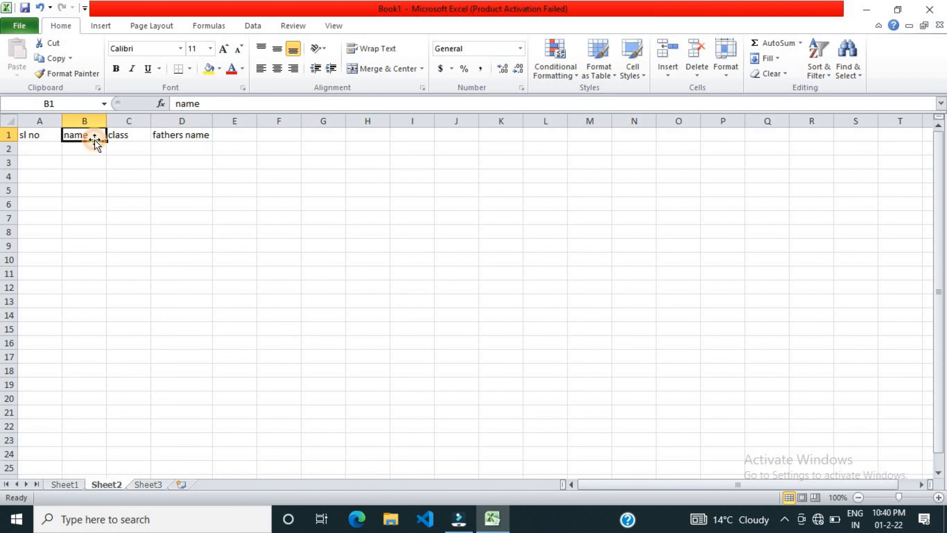
click(129, 137)
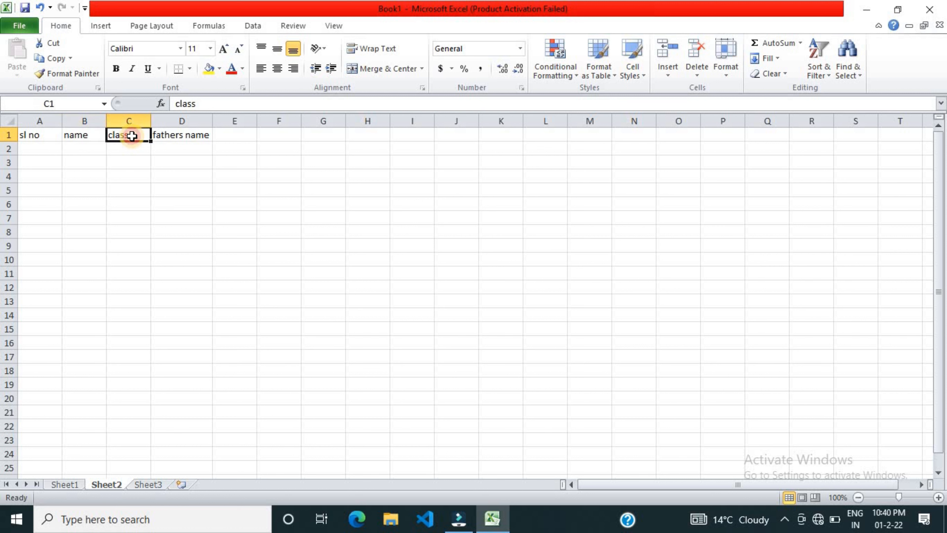
click(173, 131)
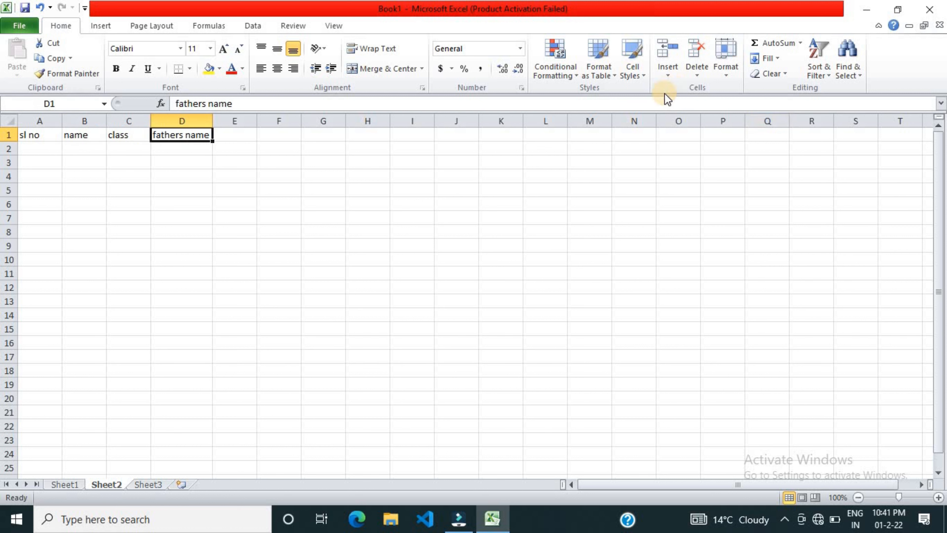
click(731, 77)
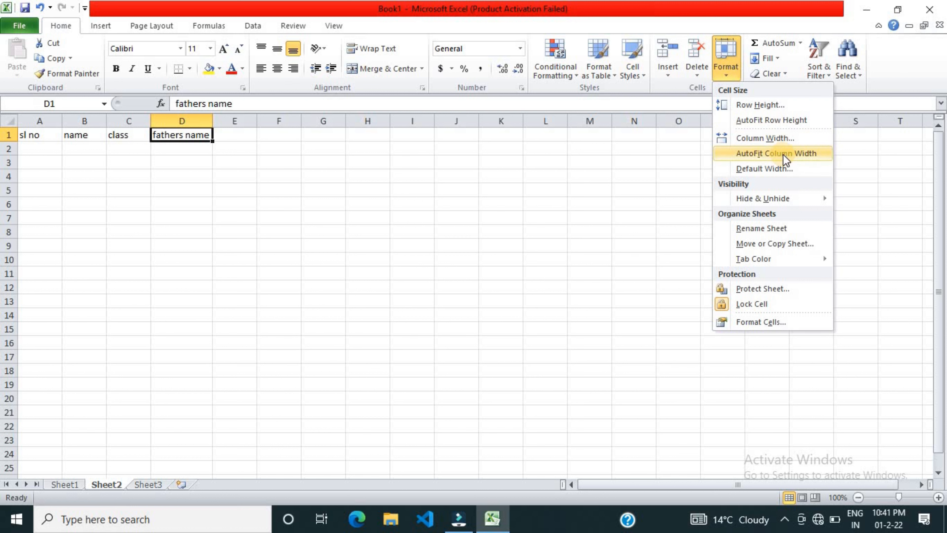
click(760, 142)
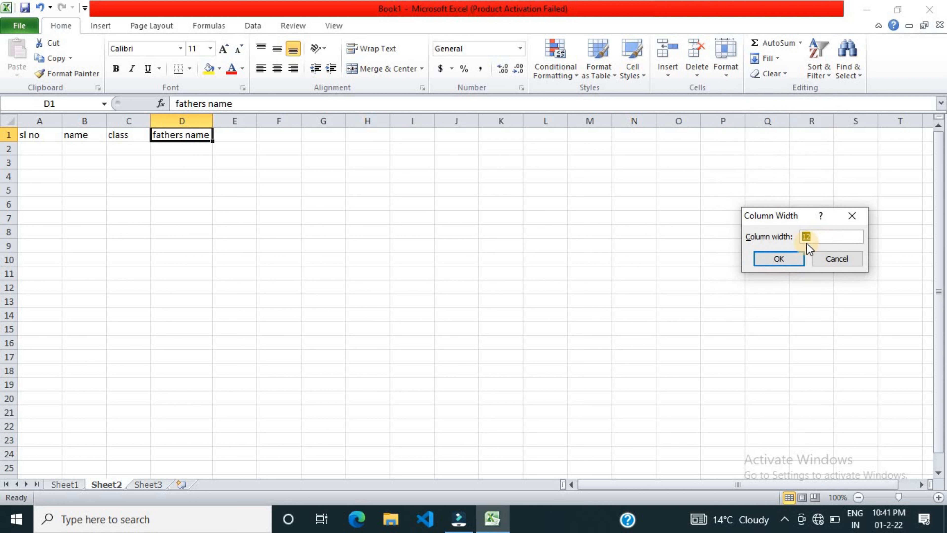
click(788, 255)
Step: View the exact row height setting for row 1 and accept the existing value
click(726, 67)
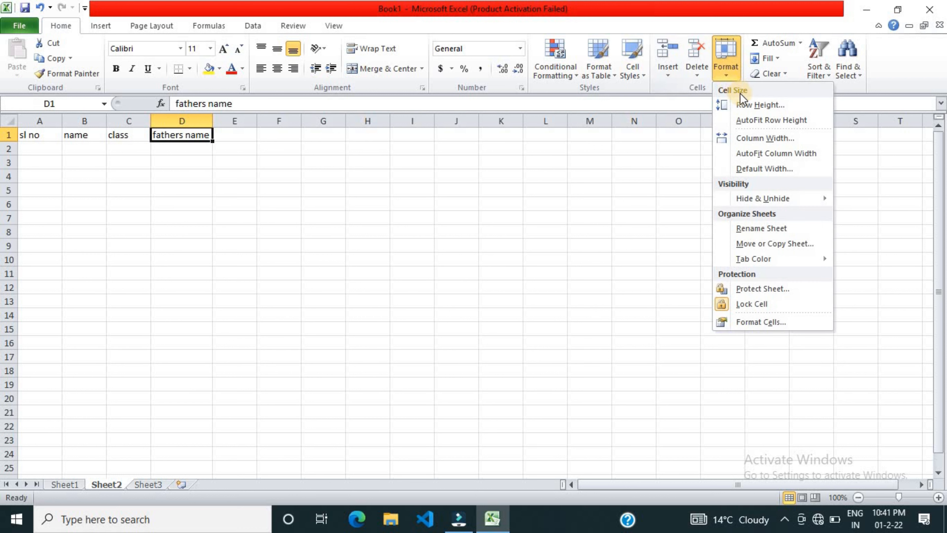
click(748, 102)
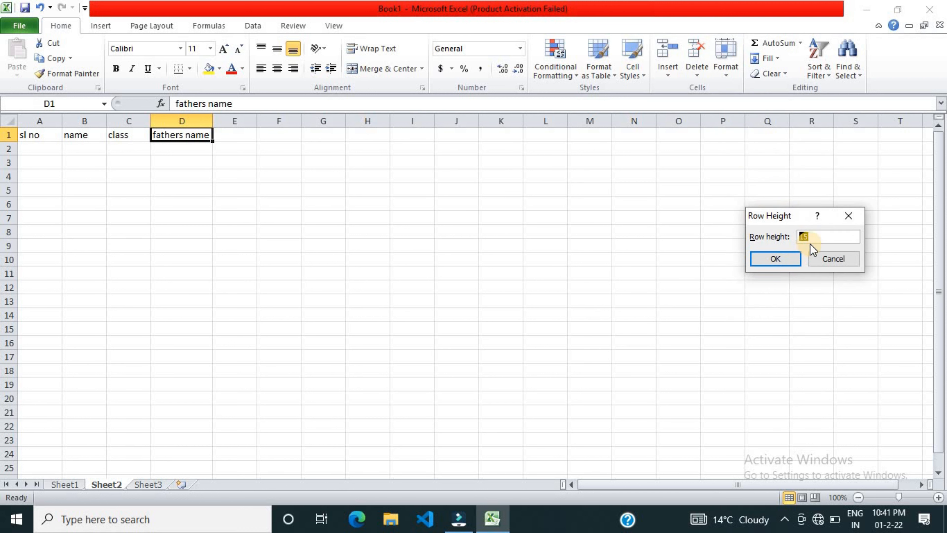
click(792, 257)
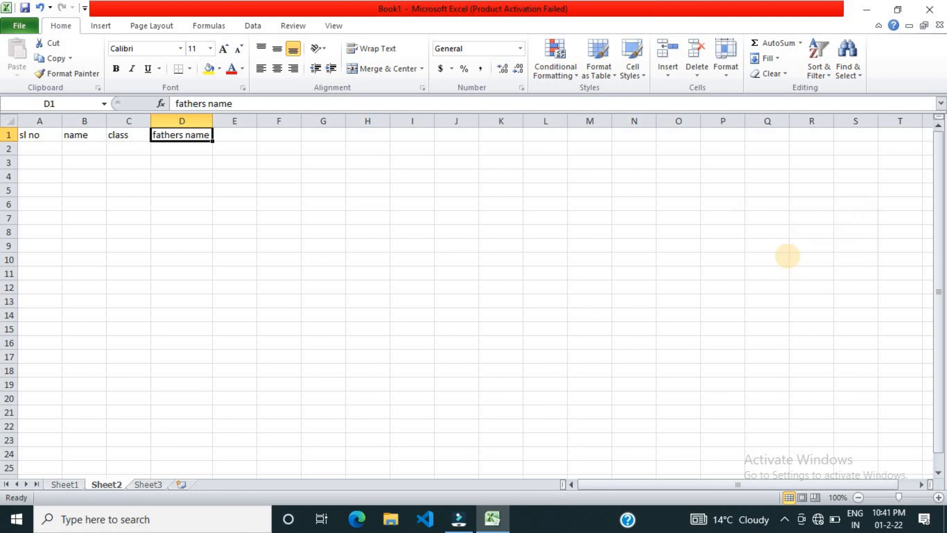